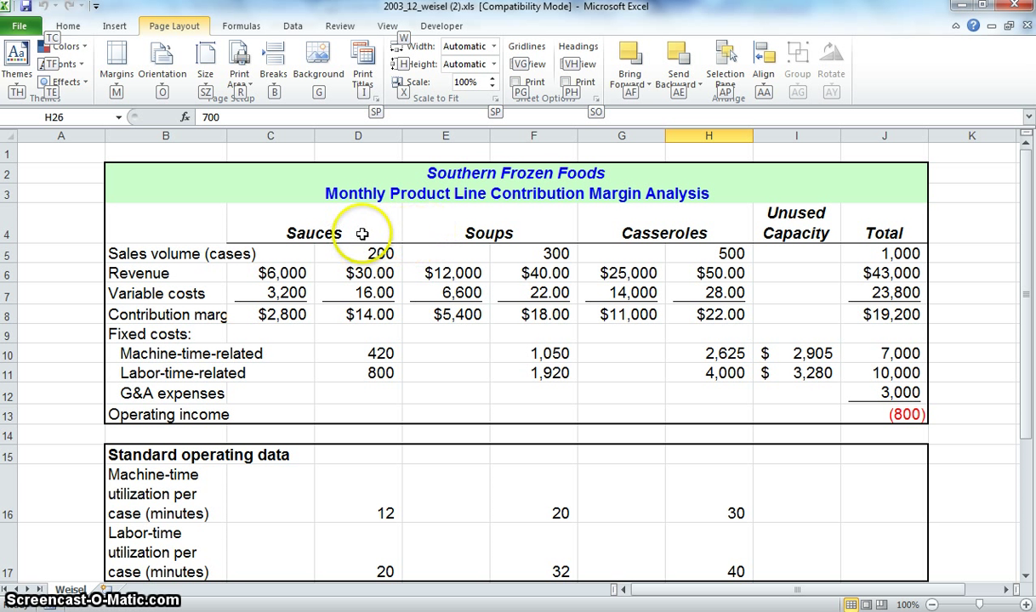
# Review the Sauces, Soups and Casseroles product lines and their sales volumes of 200, 300 and 500
pyautogui.click(362, 232)
pyautogui.click(513, 226)
pyautogui.click(649, 209)
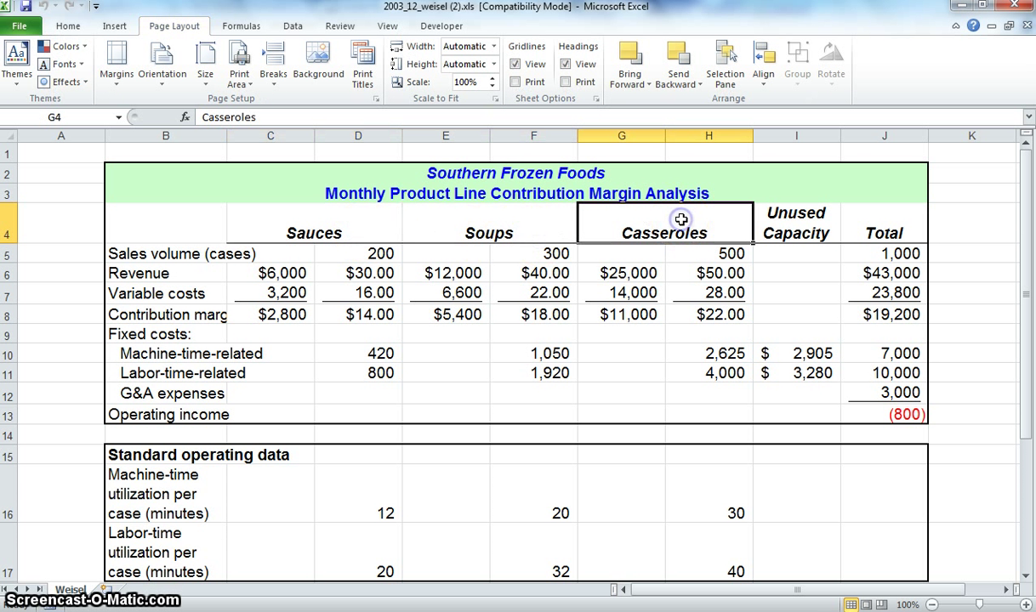
pyautogui.click(348, 225)
pyautogui.click(498, 223)
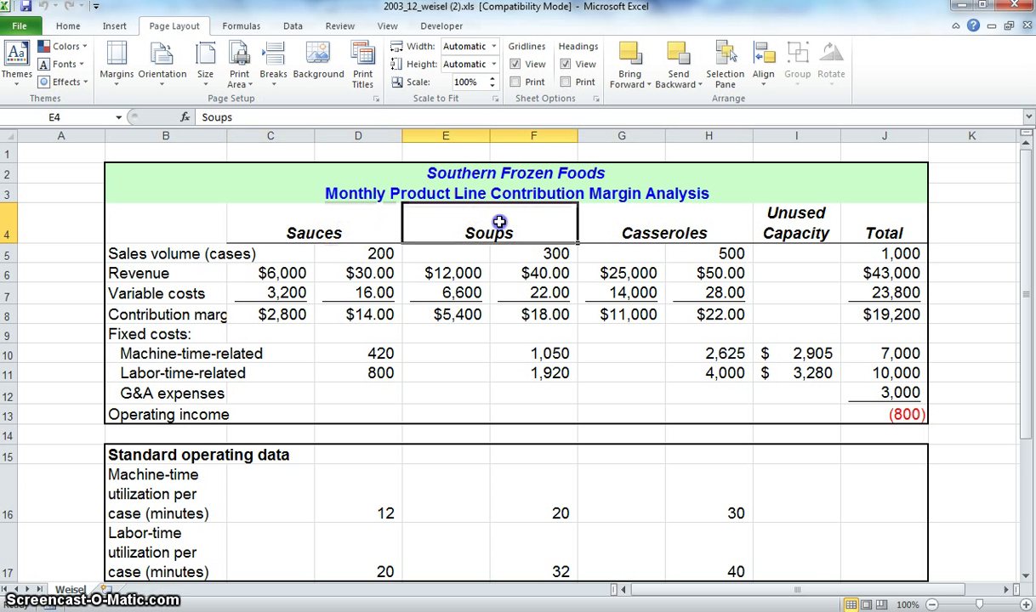
pyautogui.click(685, 213)
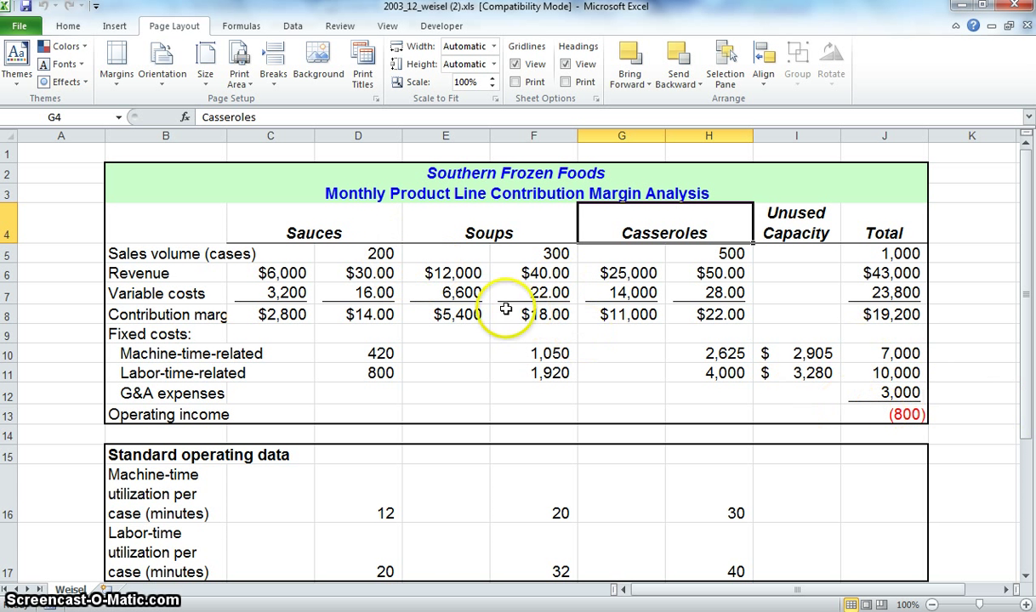
pyautogui.click(366, 253)
pyautogui.click(534, 255)
pyautogui.click(715, 253)
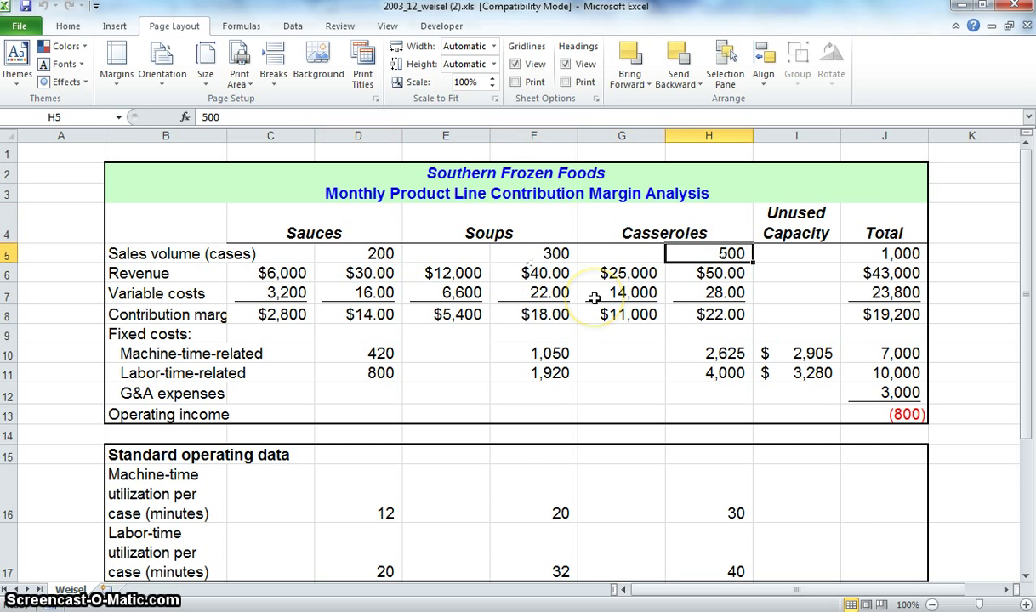
# Review the 40,000 machine-time and 50,000 labor-time limits and the market-share limits of 500, 400 and 700
pyautogui.scroll(-3, 593, 298)
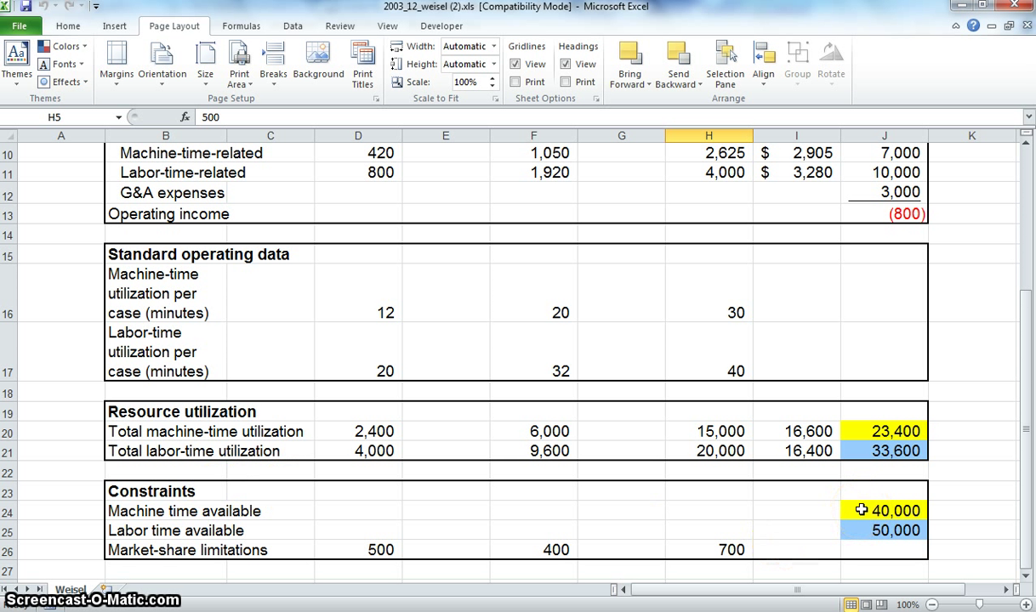
pyautogui.click(849, 510)
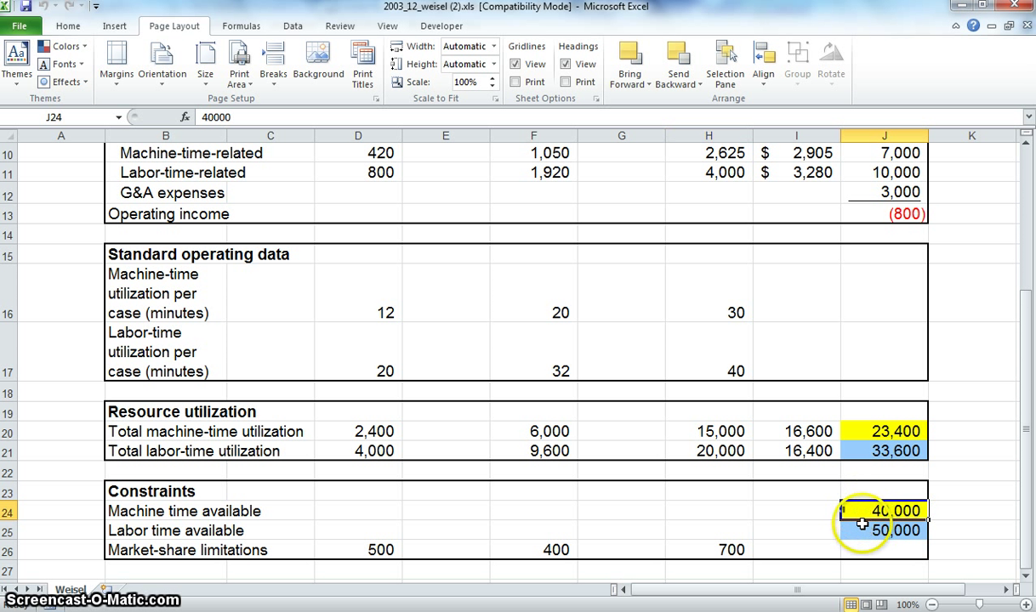
pyautogui.click(860, 530)
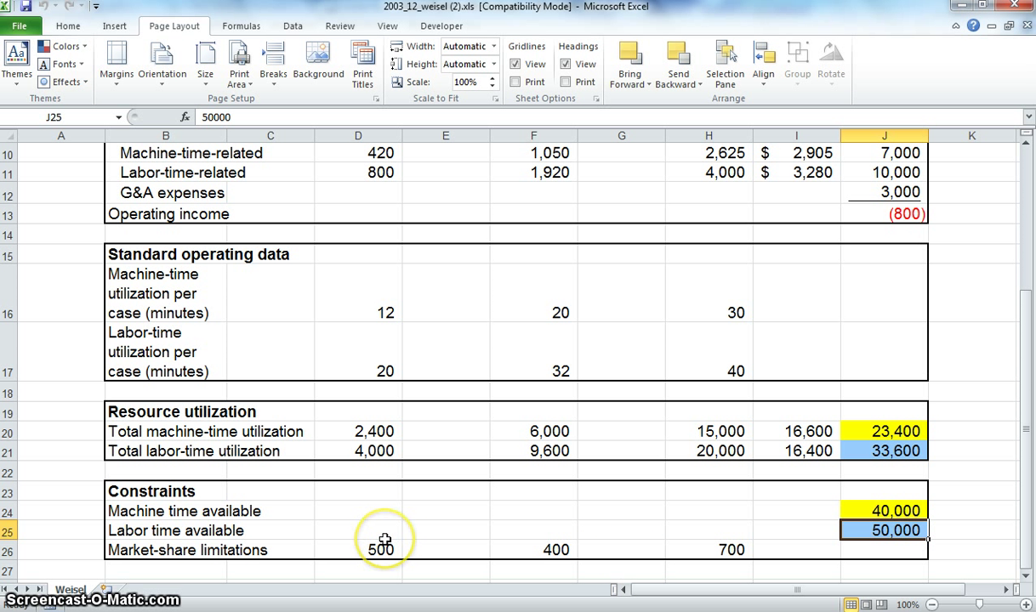
pyautogui.click(383, 549)
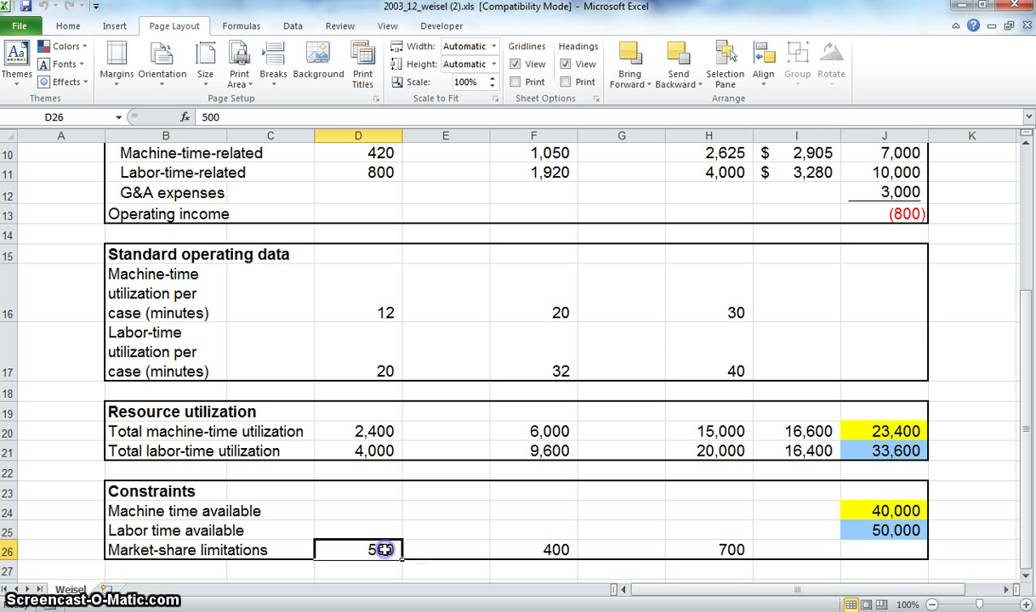
pyautogui.click(564, 552)
pyautogui.click(725, 548)
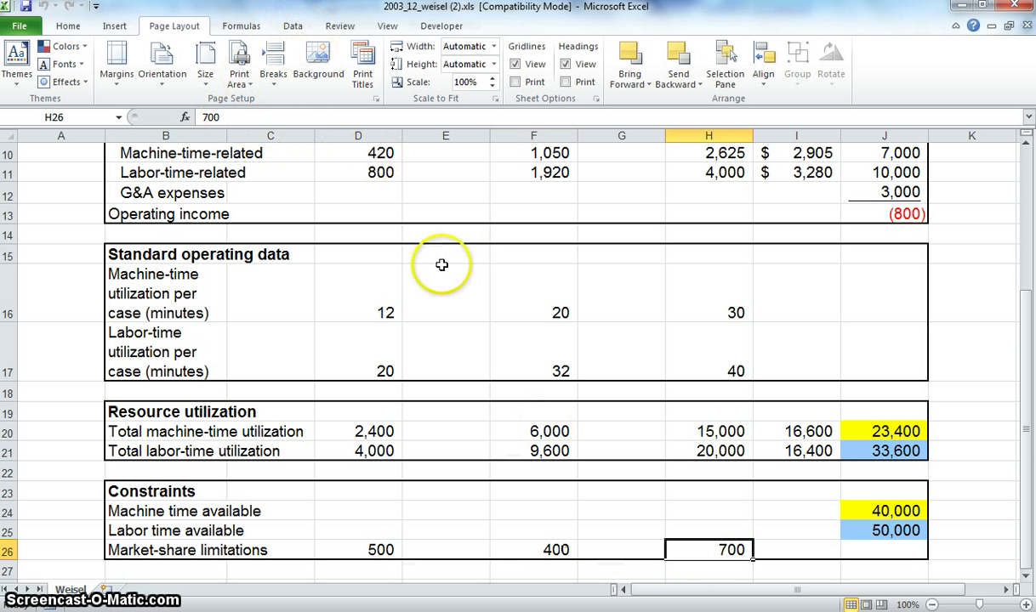
pyautogui.scroll(3, 467, 290)
# Enable the Solver Add-in through Excel Options' Excel Add-ins manager
pyautogui.click(18, 26)
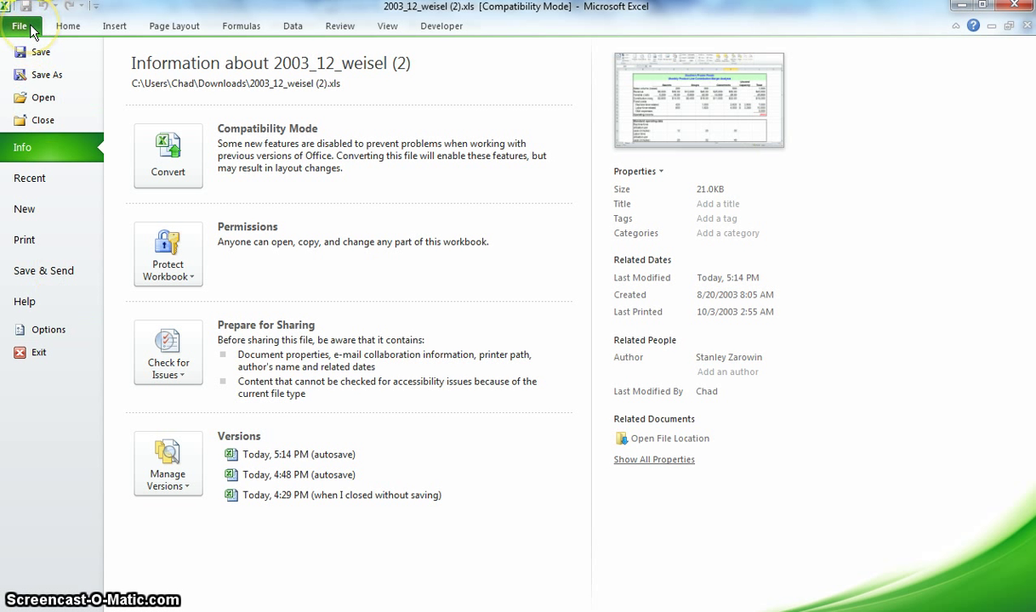
pyautogui.click(58, 337)
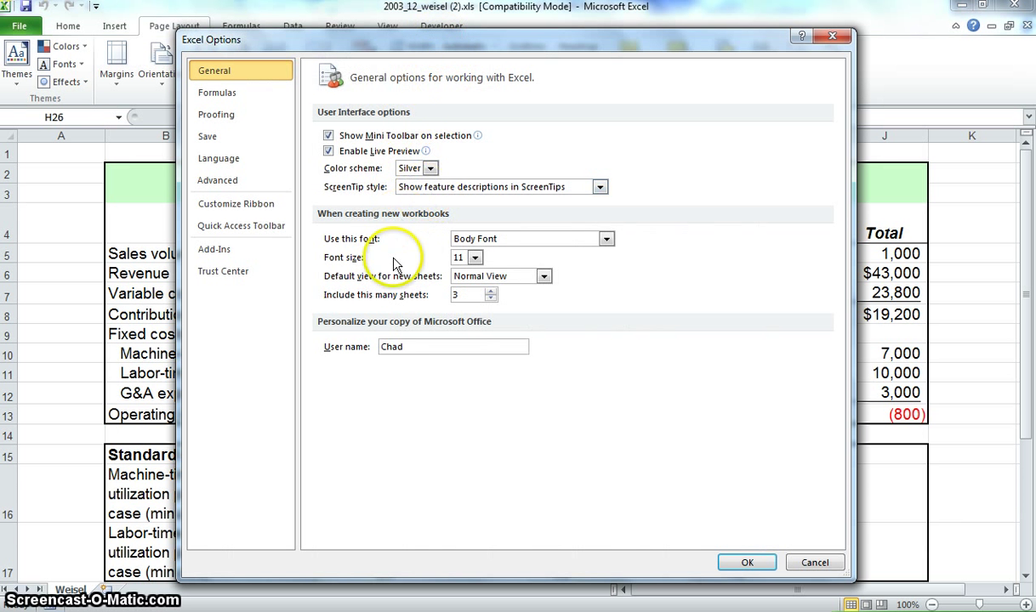
pyautogui.click(255, 252)
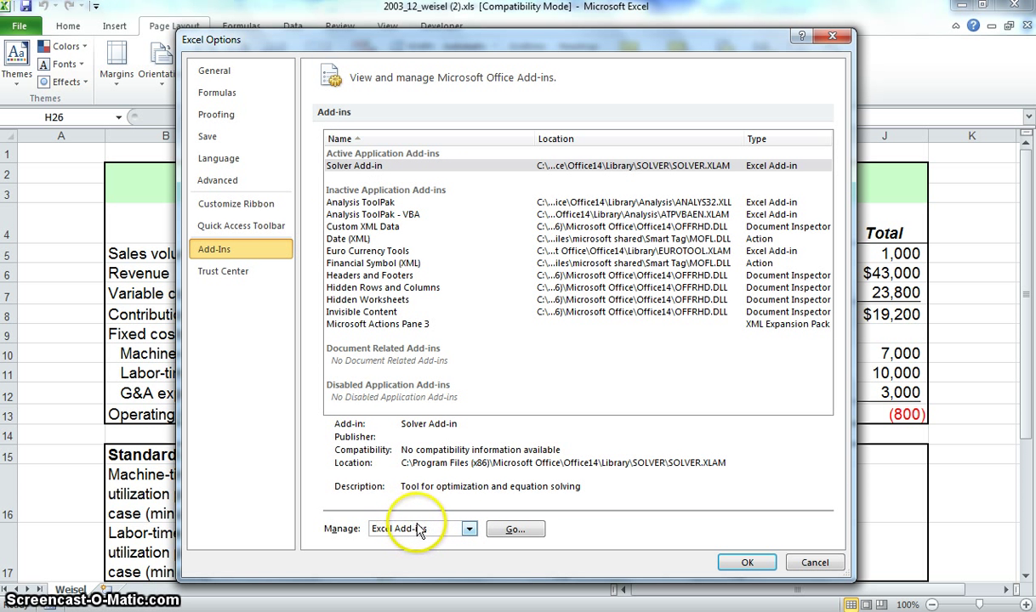
pyautogui.click(469, 529)
pyautogui.click(423, 529)
pyautogui.click(523, 530)
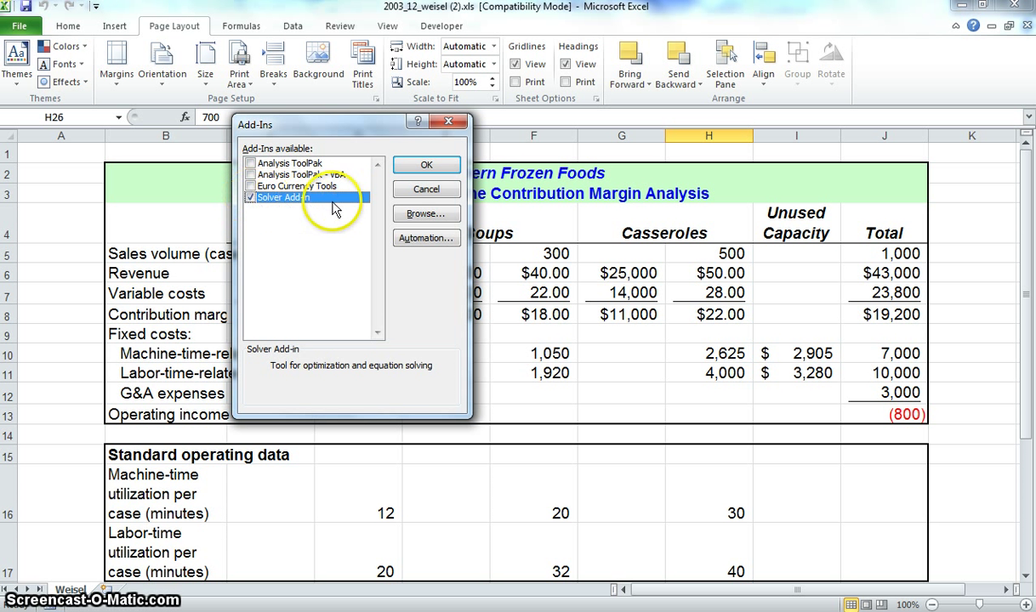
pyautogui.click(425, 169)
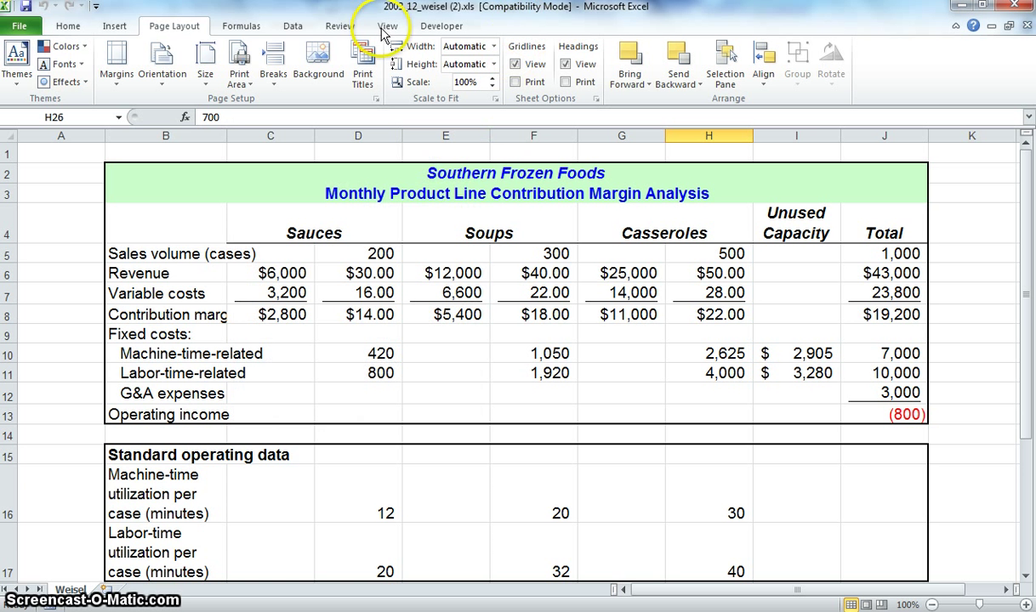
# Launch Solver from the Data tab's Analysis group
pyautogui.click(294, 26)
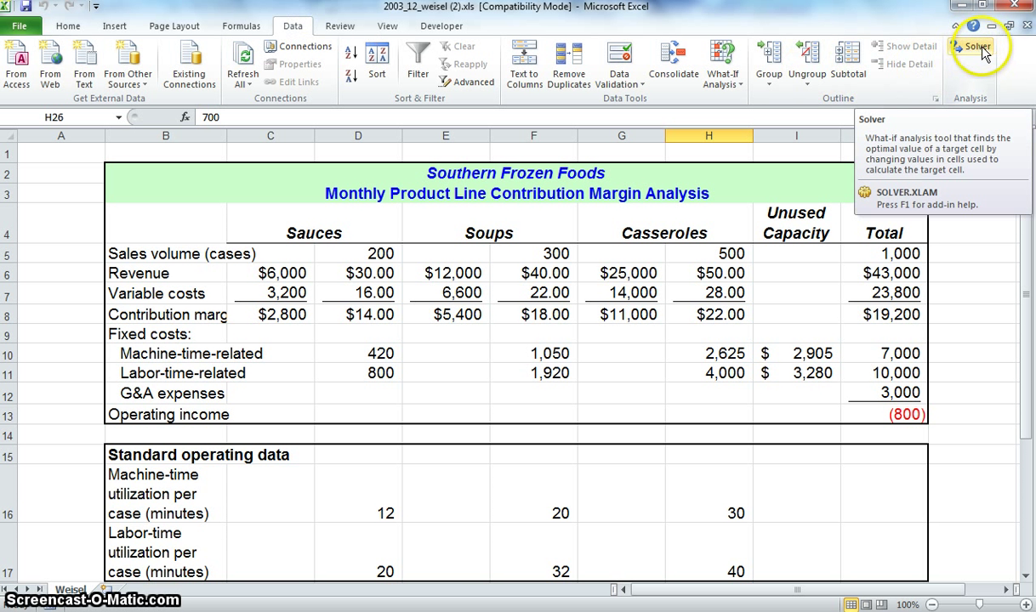
pyautogui.scroll(2, 982, 52)
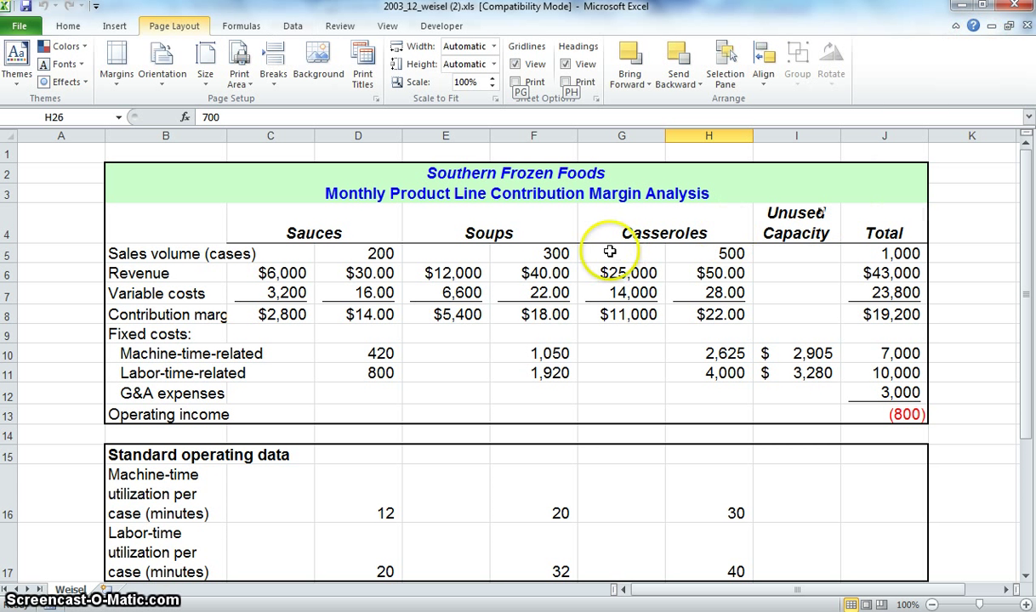
pyautogui.click(258, 29)
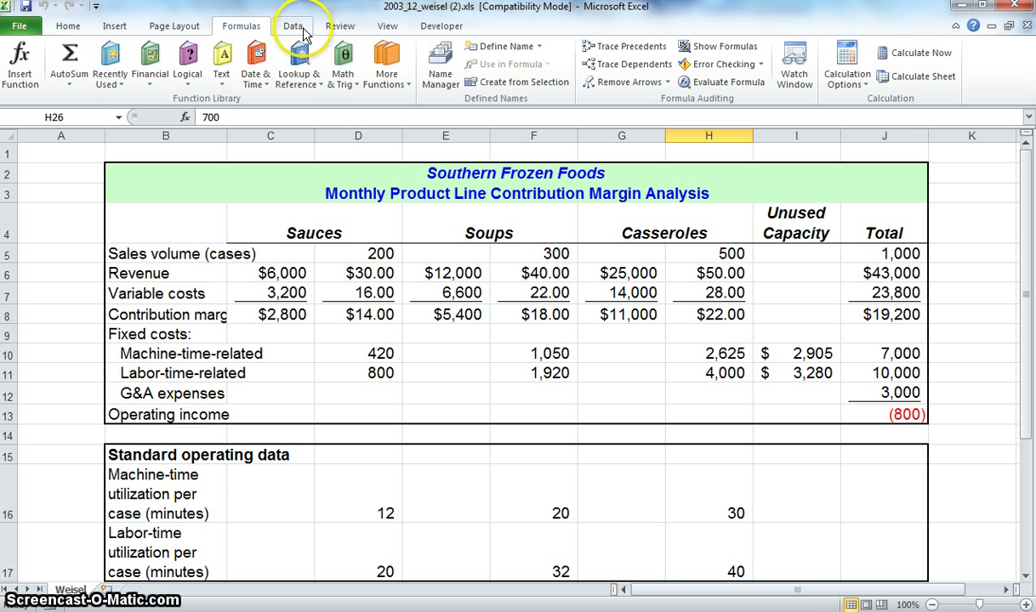
pyautogui.click(294, 26)
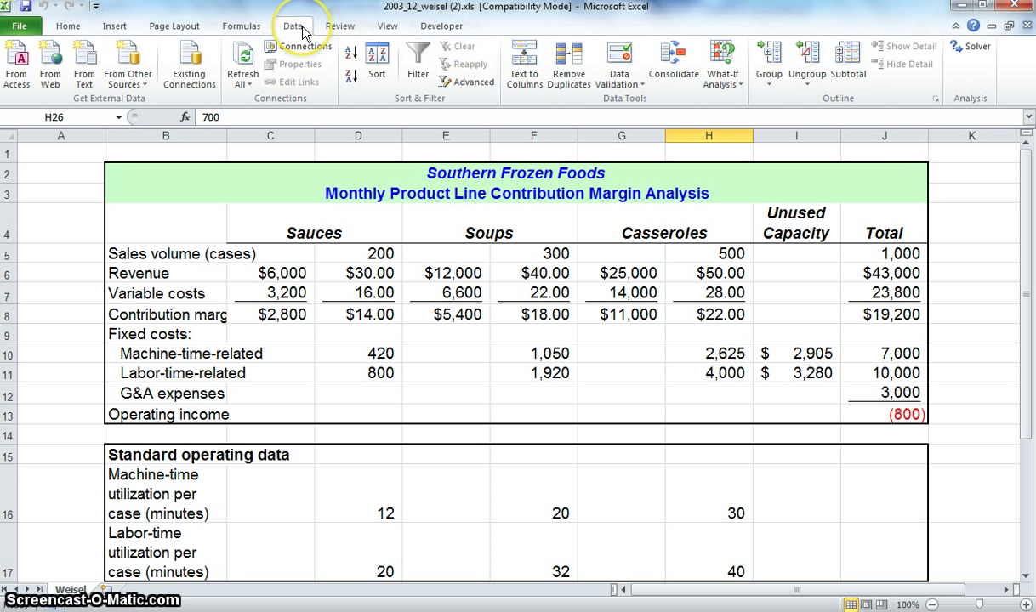
pyautogui.click(972, 54)
# Set Solver's objective to operating income cell $J$13 and choose Max
pyautogui.moveTo(444, 23); pyautogui.dragTo(628, 74)
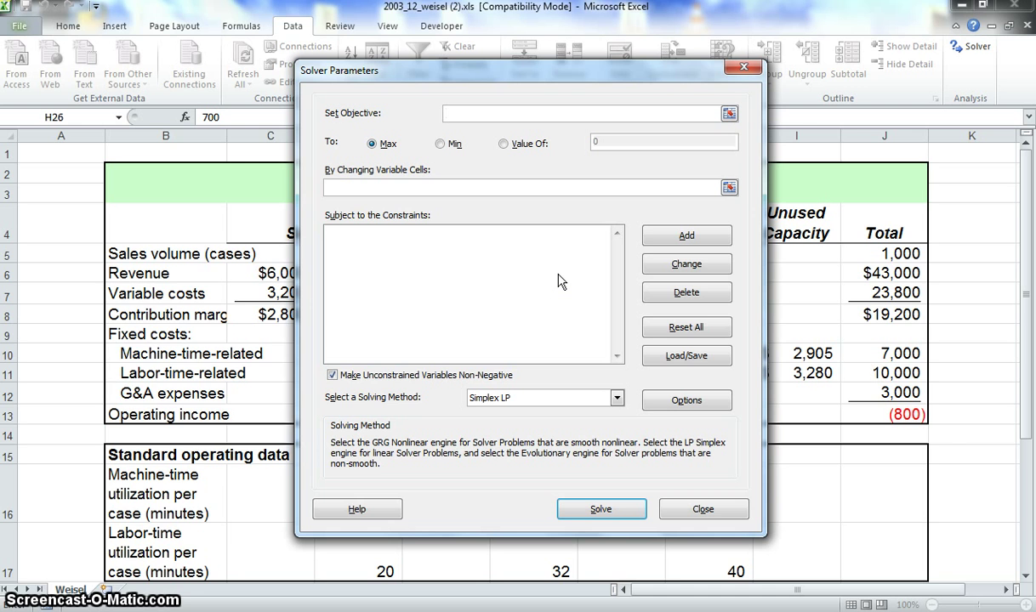
pyautogui.moveTo(568, 75); pyautogui.dragTo(601, 199)
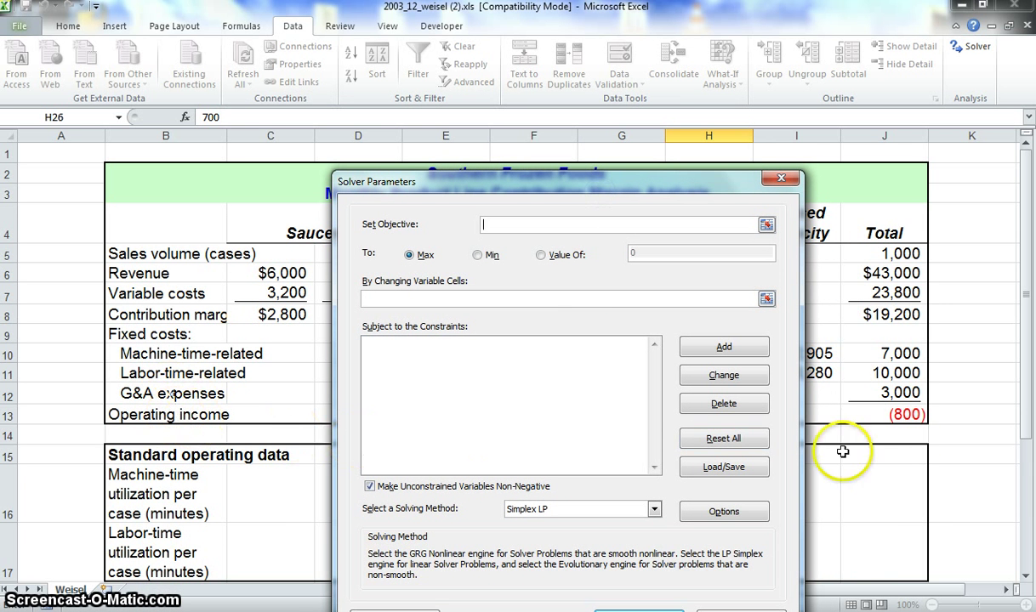
pyautogui.click(894, 416)
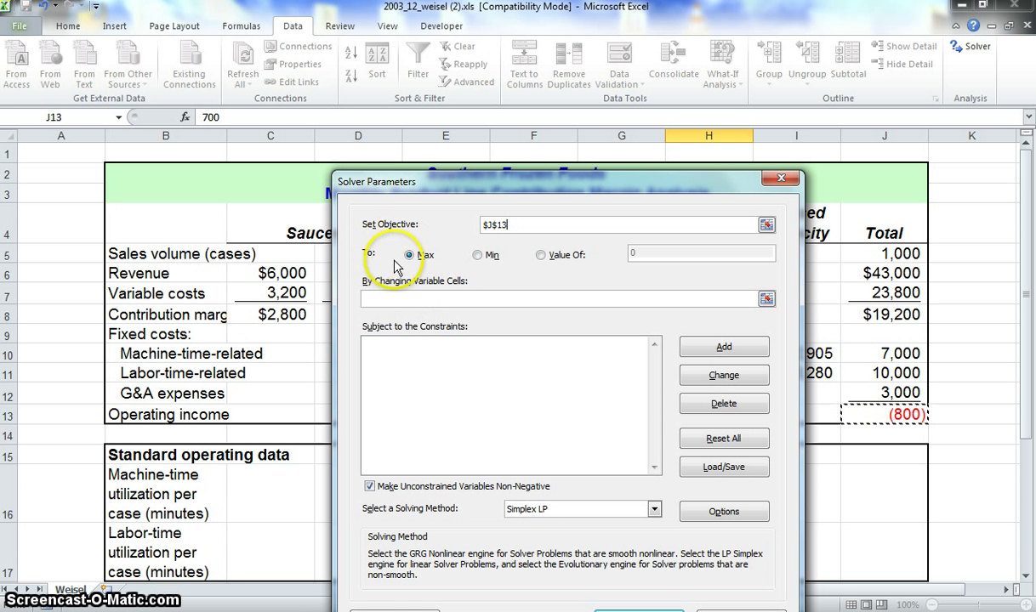
pyautogui.click(416, 257)
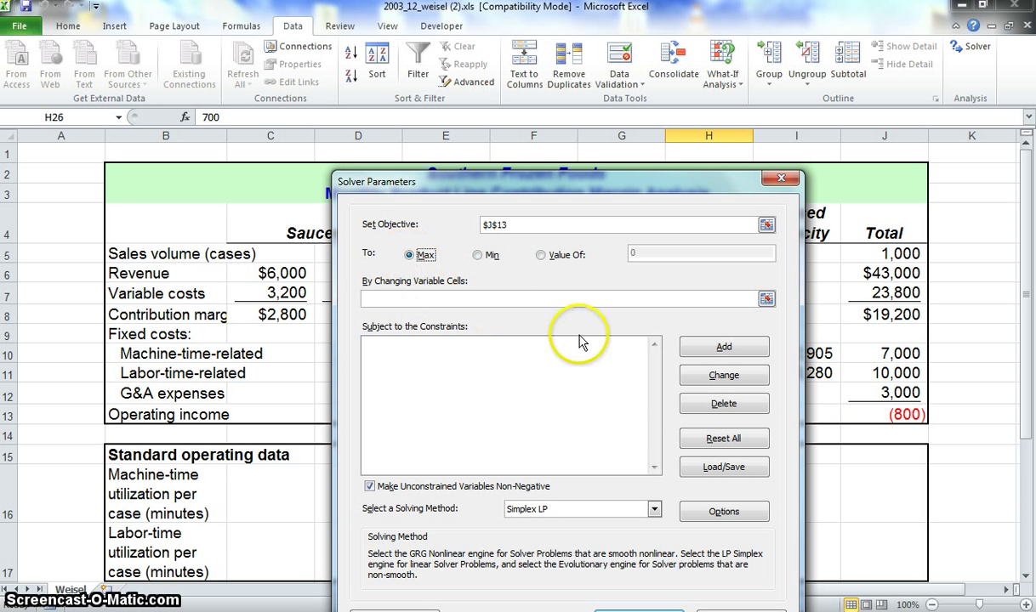
# Enter $D$5,$F$5,$H$5, the three sales volumes, as Solver's changing variable cells
pyautogui.moveTo(501, 180); pyautogui.dragTo(484, 240)
pyautogui.moveTo(500, 281); pyautogui.dragTo(463, 305)
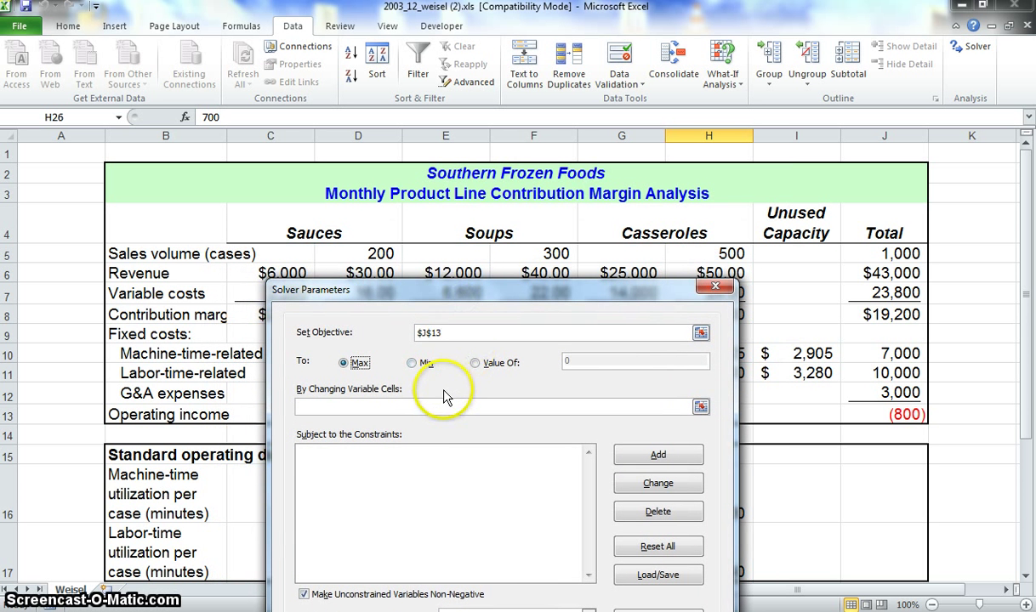
pyautogui.click(361, 413)
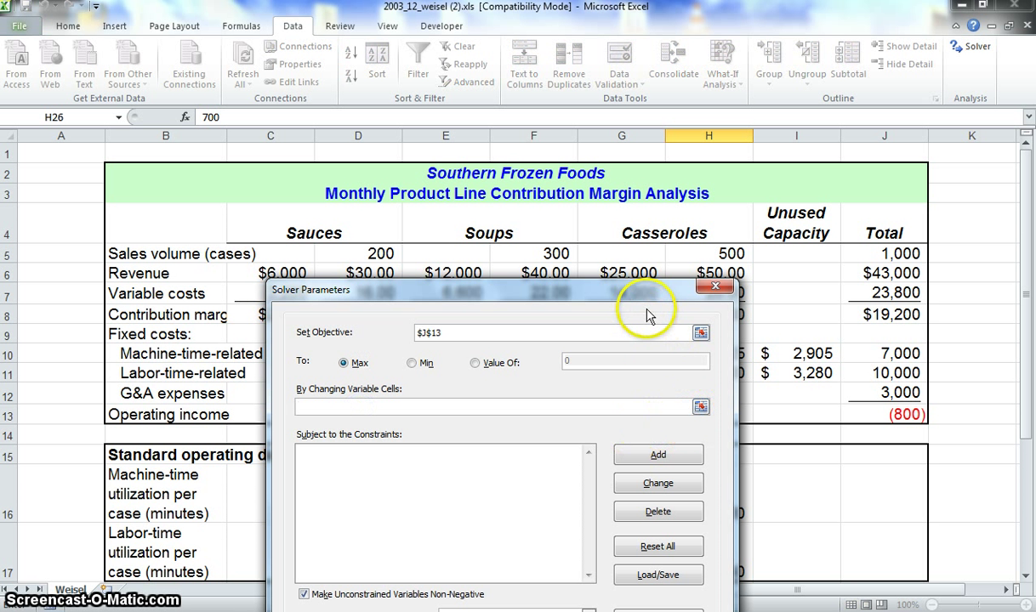
pyautogui.moveTo(617, 290); pyautogui.dragTo(623, 317)
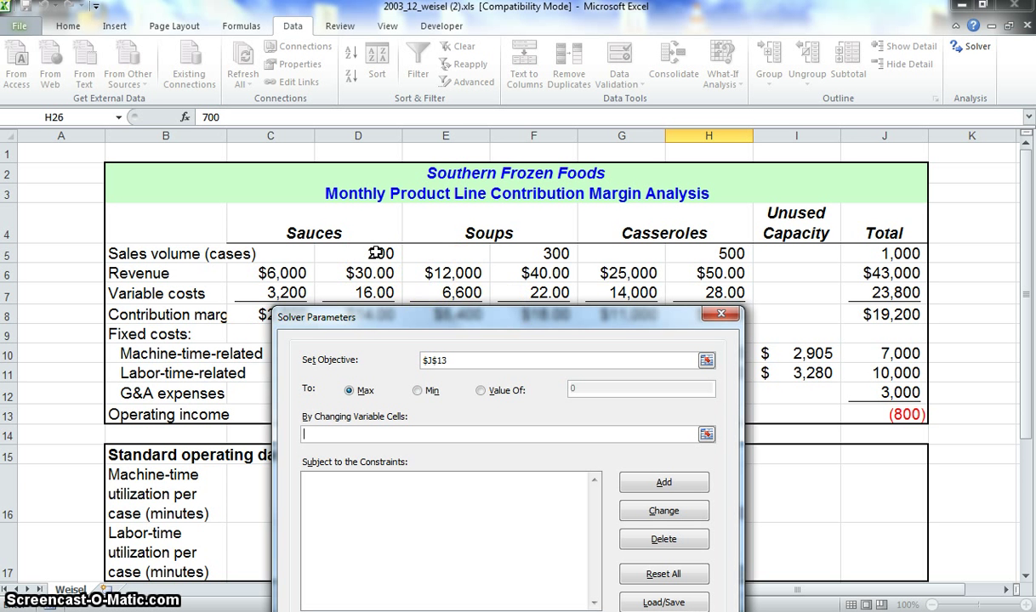
pyautogui.write(',$F$5')
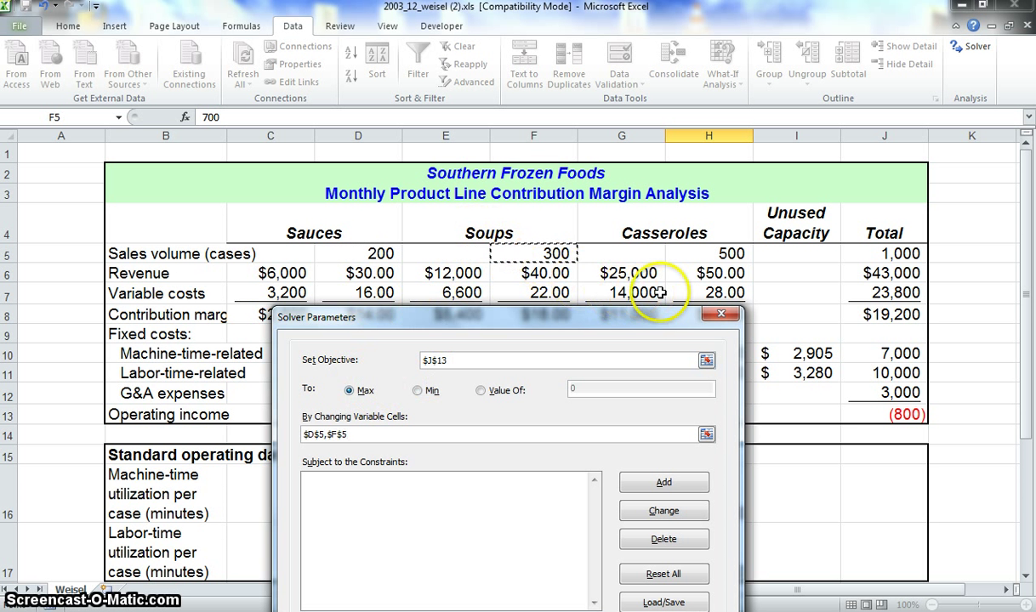
pyautogui.write(',')
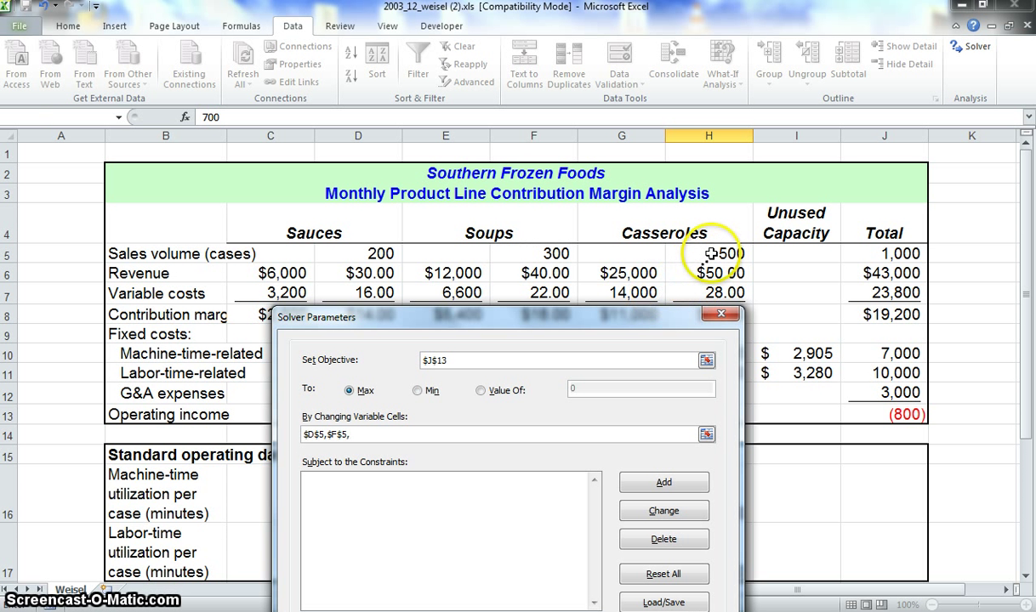
pyautogui.click(711, 254)
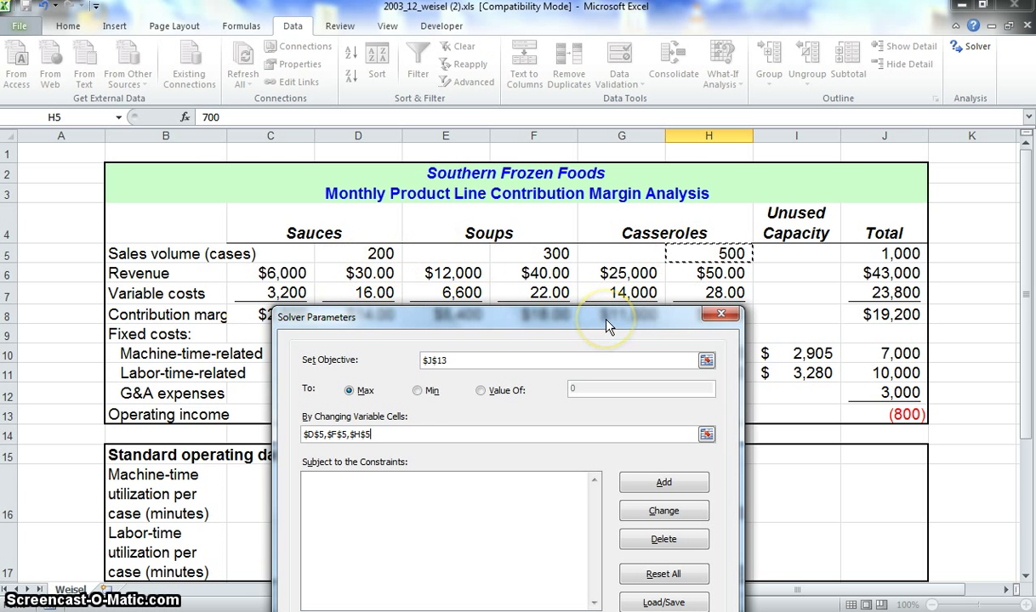
pyautogui.moveTo(607, 326); pyautogui.dragTo(548, 105)
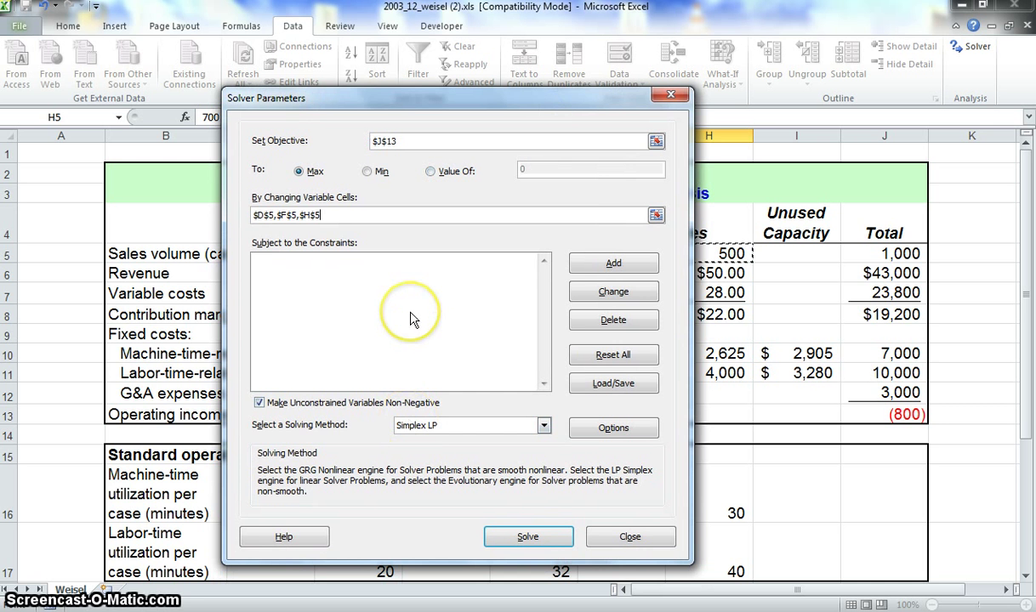
# Add the constraint $J$20 <= $J$24, keeping machine time within the 40,000 available
pyautogui.click(321, 276)
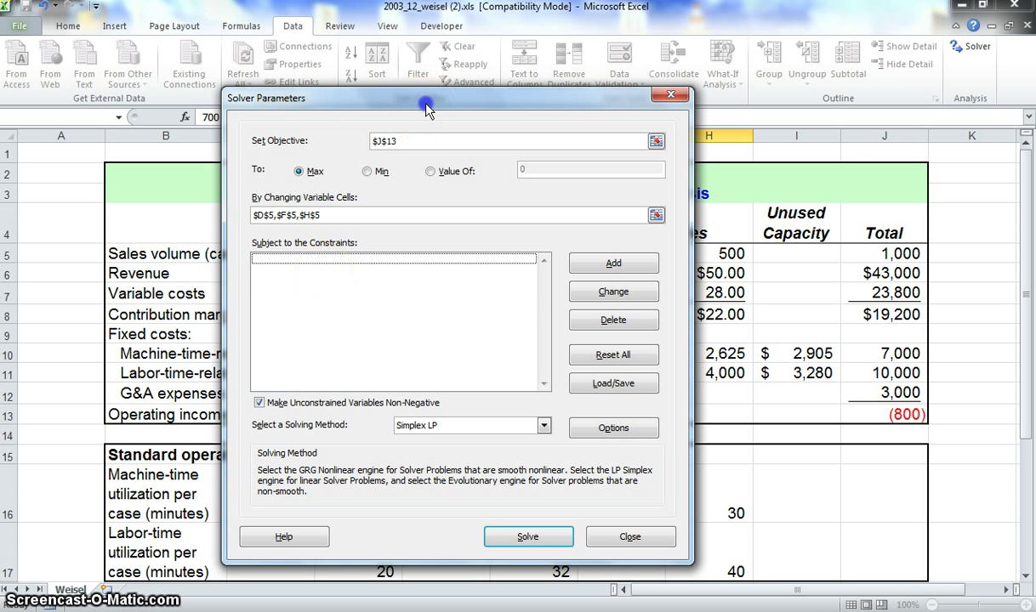
pyautogui.moveTo(427, 102); pyautogui.dragTo(251, 67)
pyautogui.click(1023, 296)
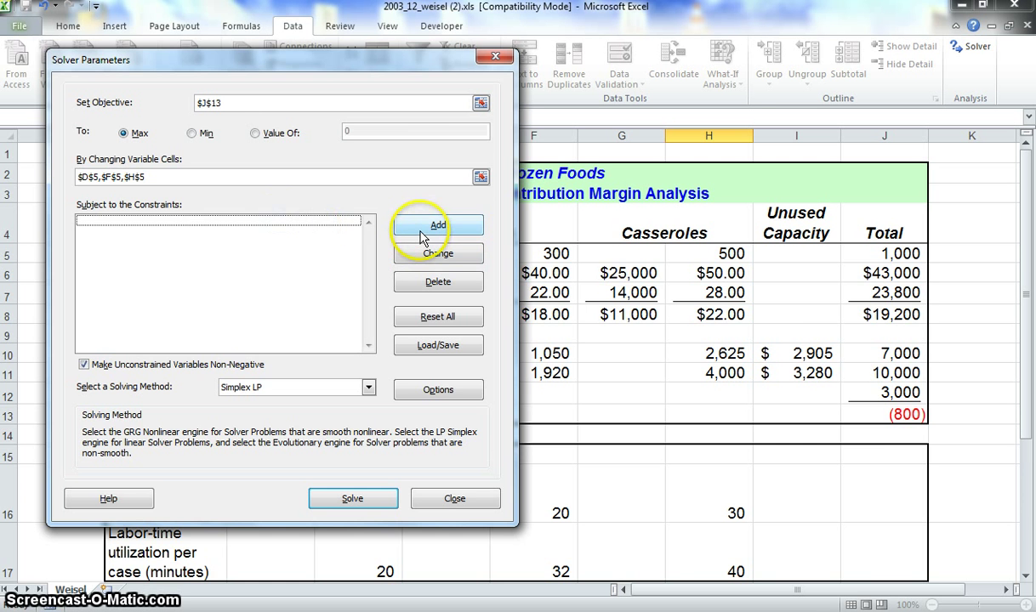
pyautogui.click(421, 236)
pyautogui.scroll(-2, 979, 417)
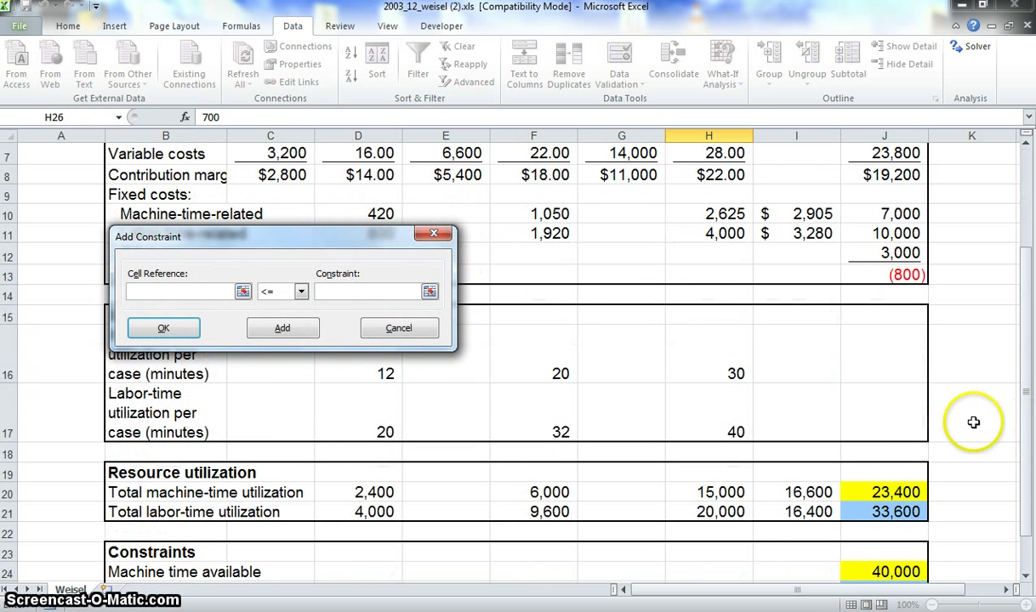
pyautogui.scroll(-2, 974, 423)
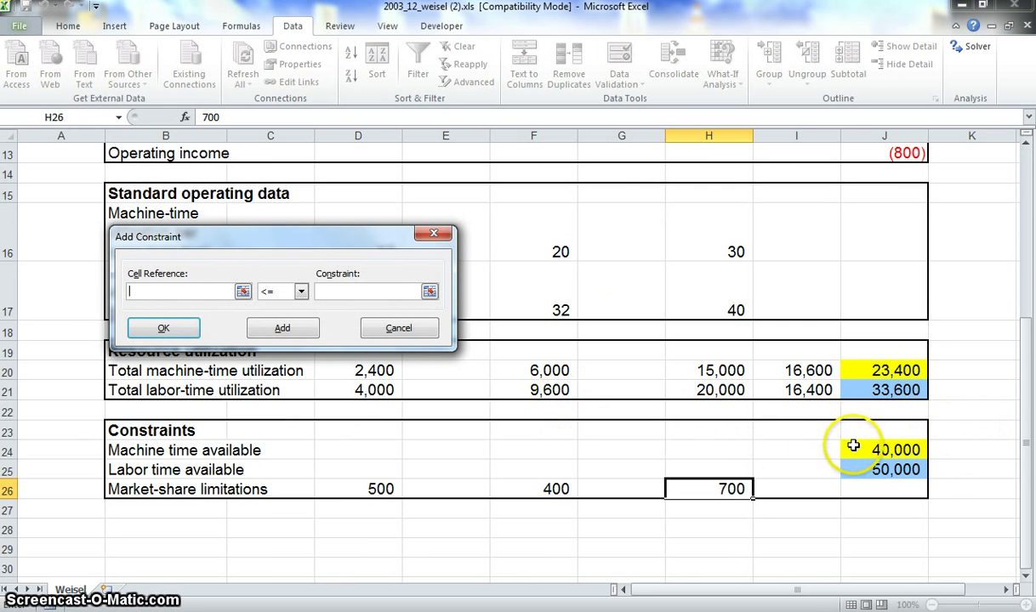
pyautogui.scroll(1, 855, 434)
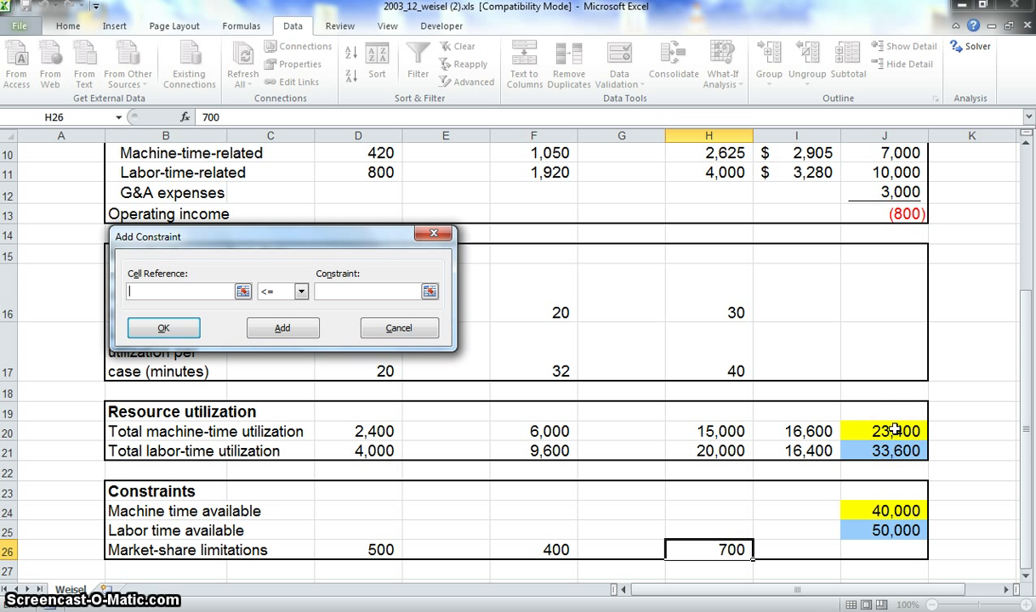
pyautogui.click(895, 431)
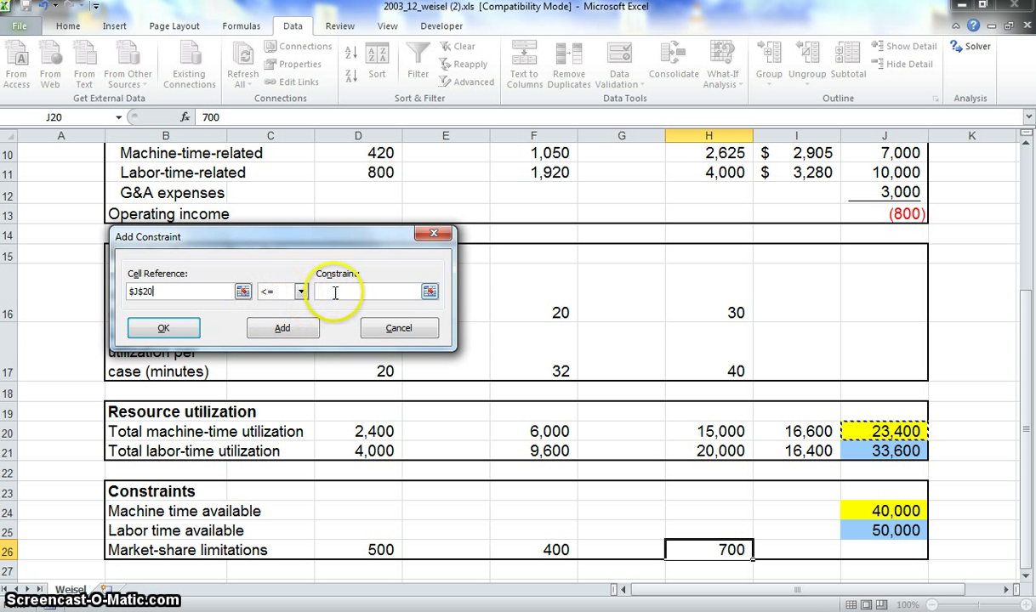
pyautogui.click(324, 291)
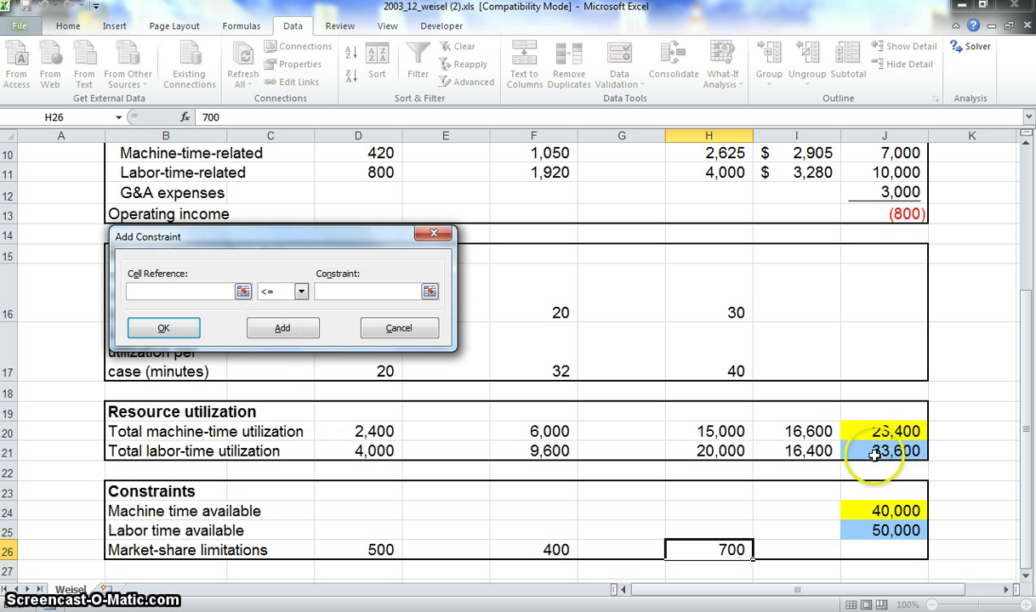
# Add the constraint $J$21 <= $J$25, keeping labor time within the 50,000 available
pyautogui.click(876, 451)
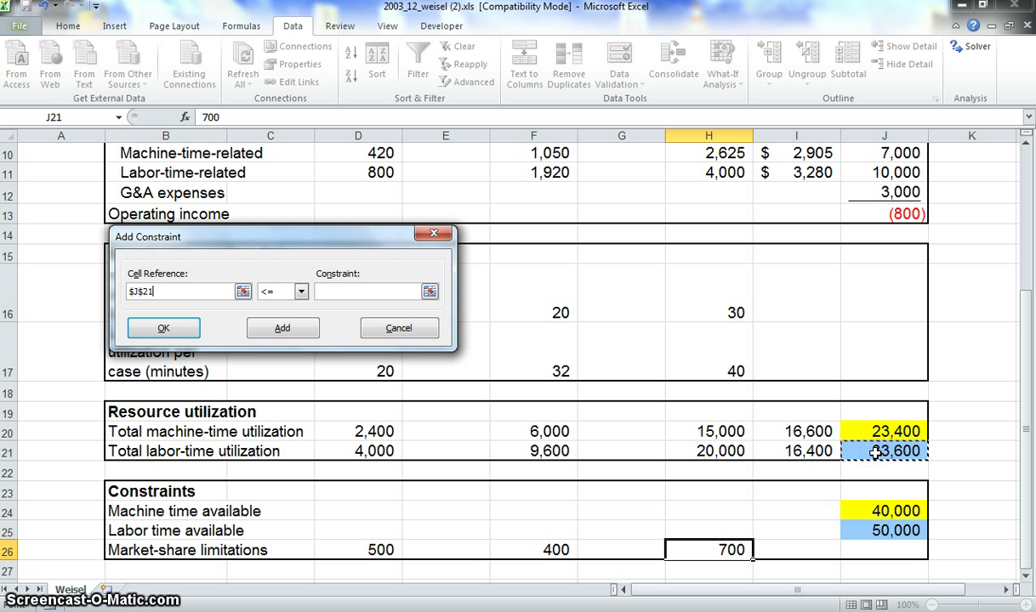
pyautogui.click(338, 292)
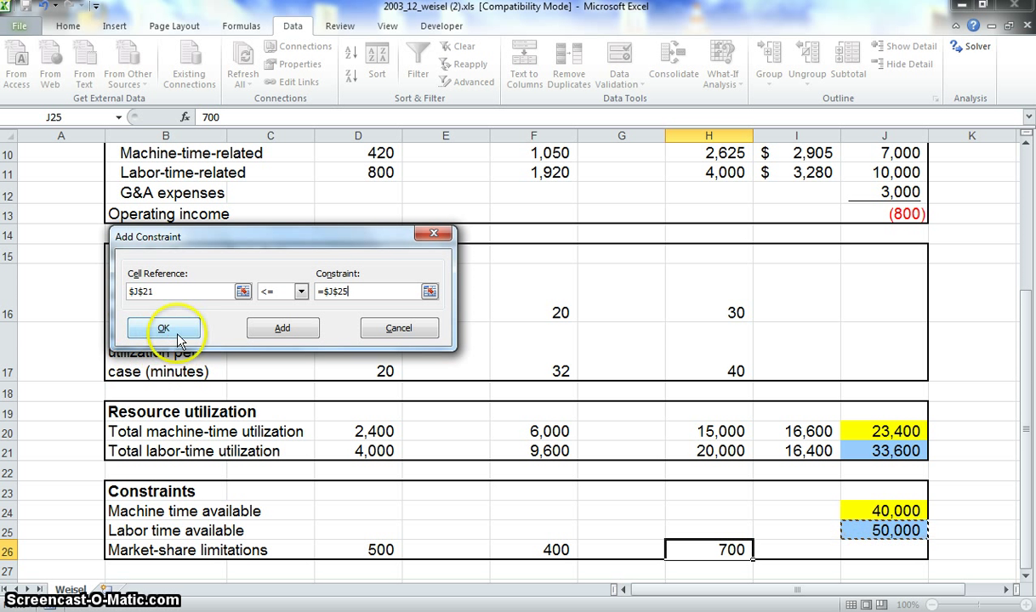
pyautogui.click(176, 337)
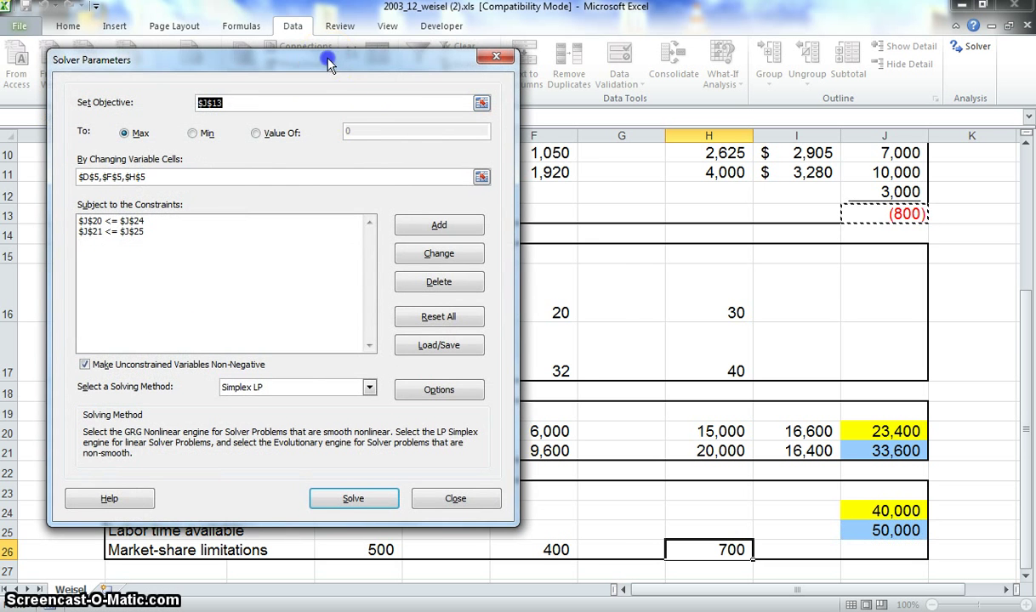
# Solve with Simplex LP, raising operating income in J13 to 15,000
pyautogui.moveTo(328, 64); pyautogui.dragTo(395, 107)
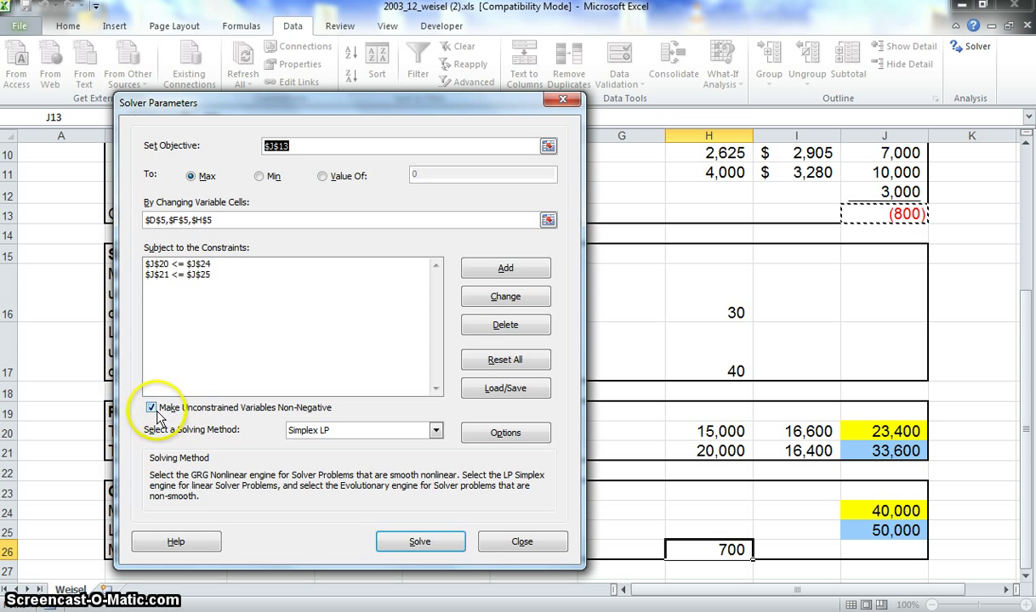
pyautogui.click(435, 431)
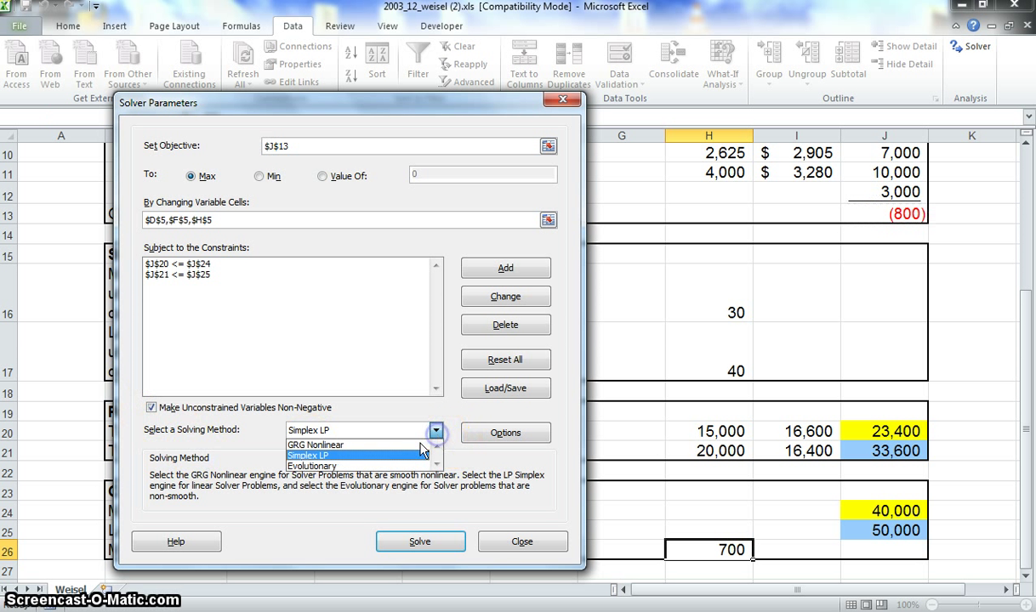
pyautogui.click(348, 459)
pyautogui.click(348, 459)
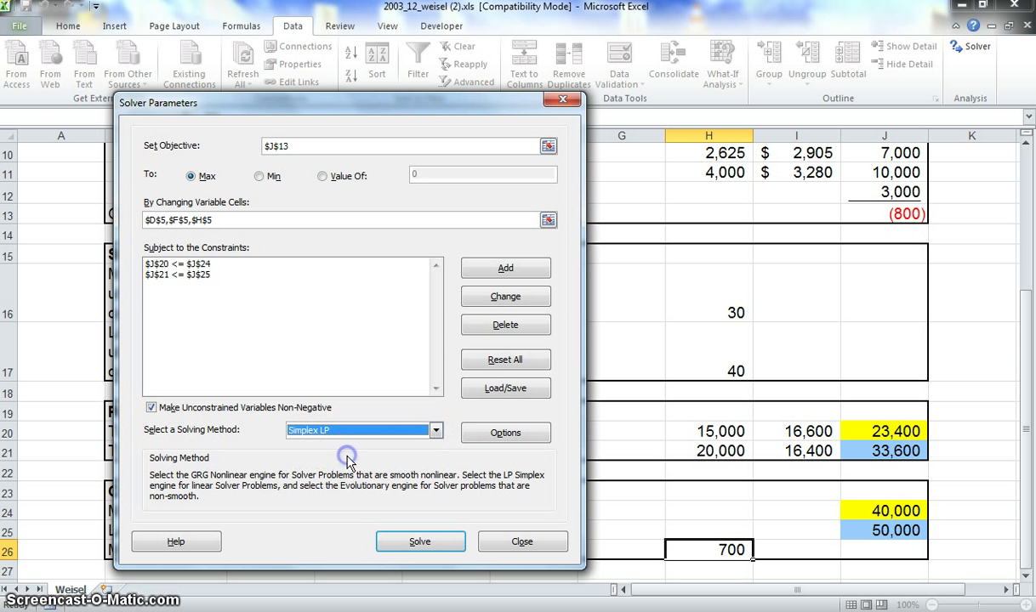
pyautogui.click(411, 545)
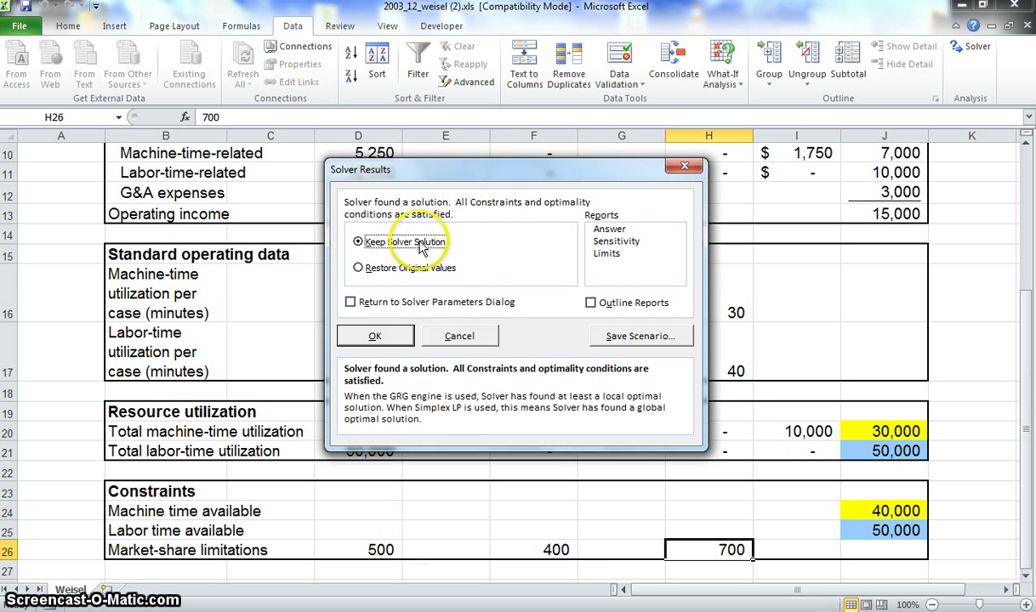
pyautogui.press('Tab')
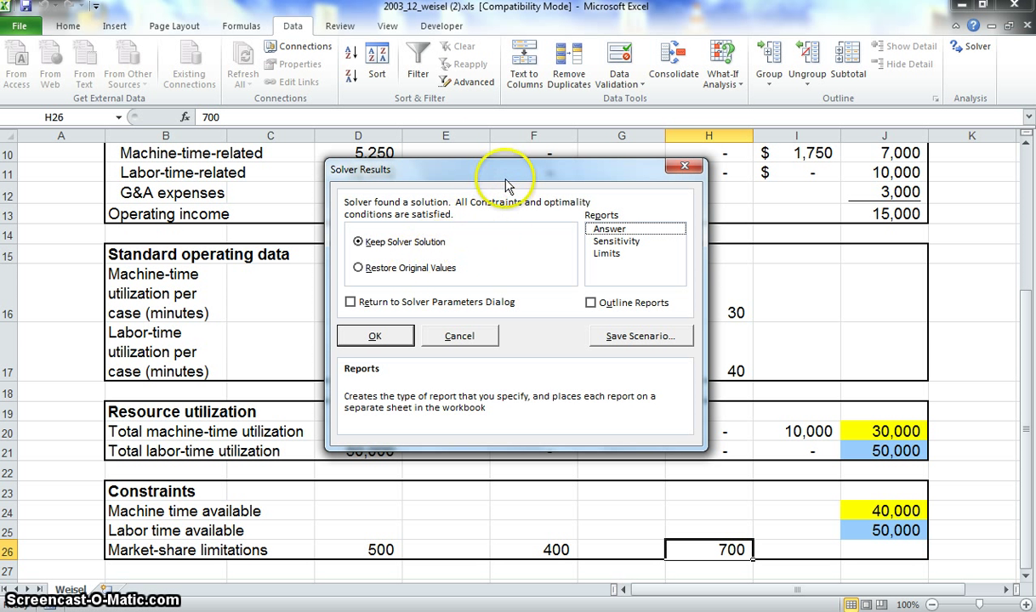
pyautogui.click(374, 337)
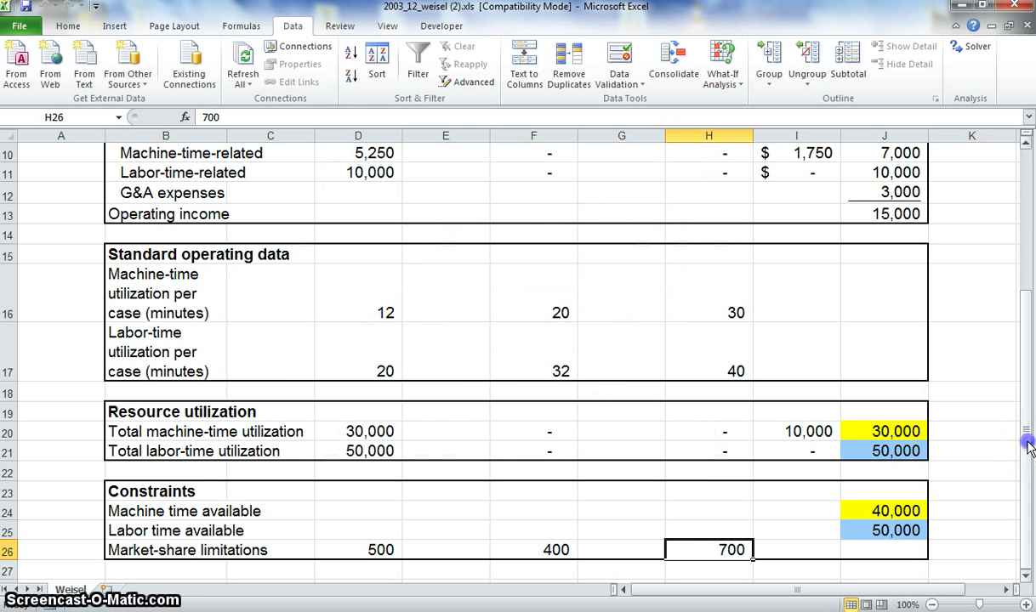
pyautogui.moveTo(1029, 448); pyautogui.dragTo(1023, 297)
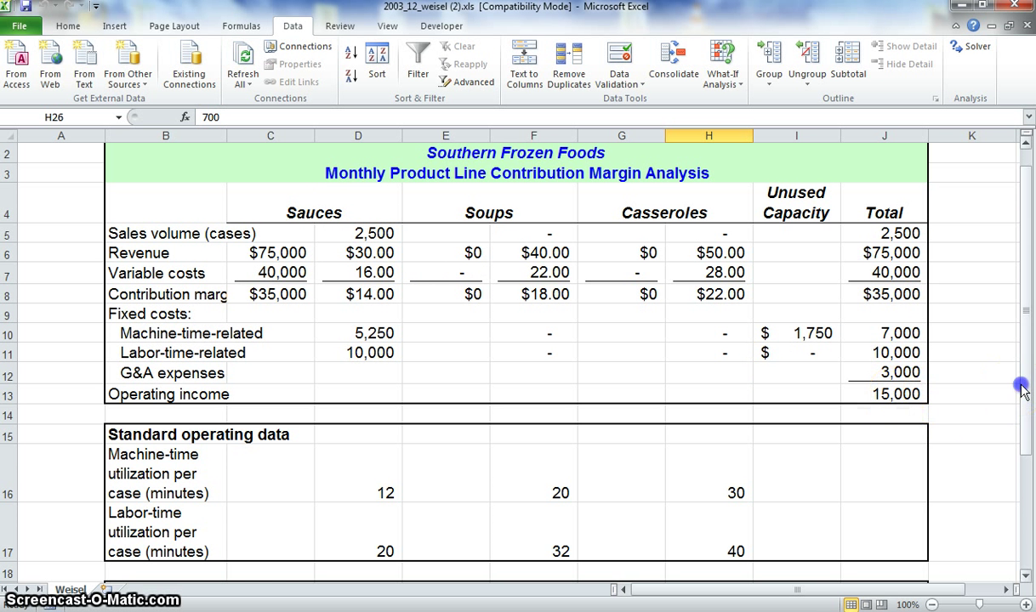
pyautogui.moveTo(1022, 387); pyautogui.dragTo(1014, 518)
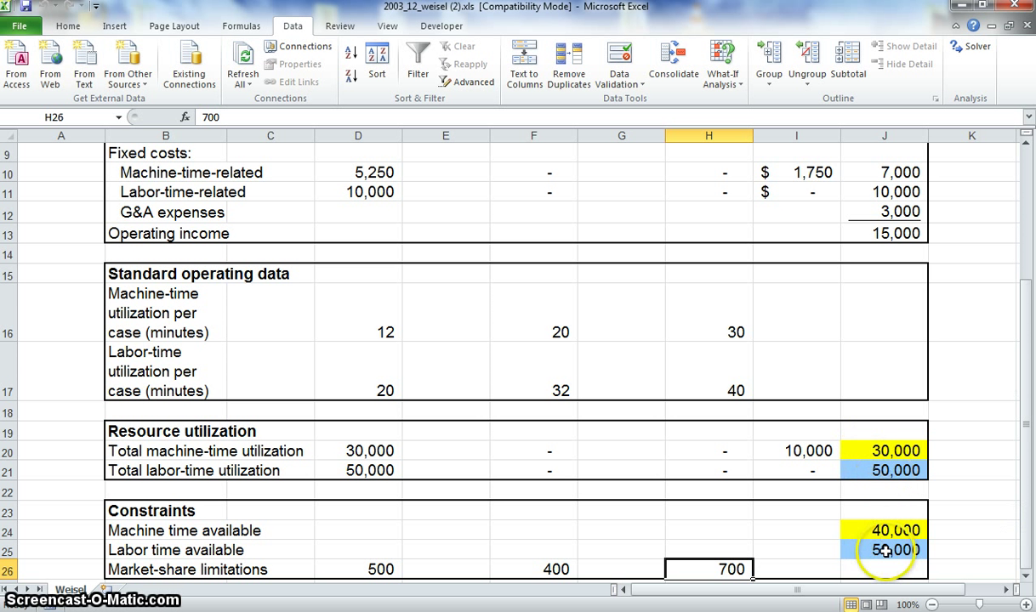
pyautogui.moveTo(1023, 554); pyautogui.dragTo(1031, 399)
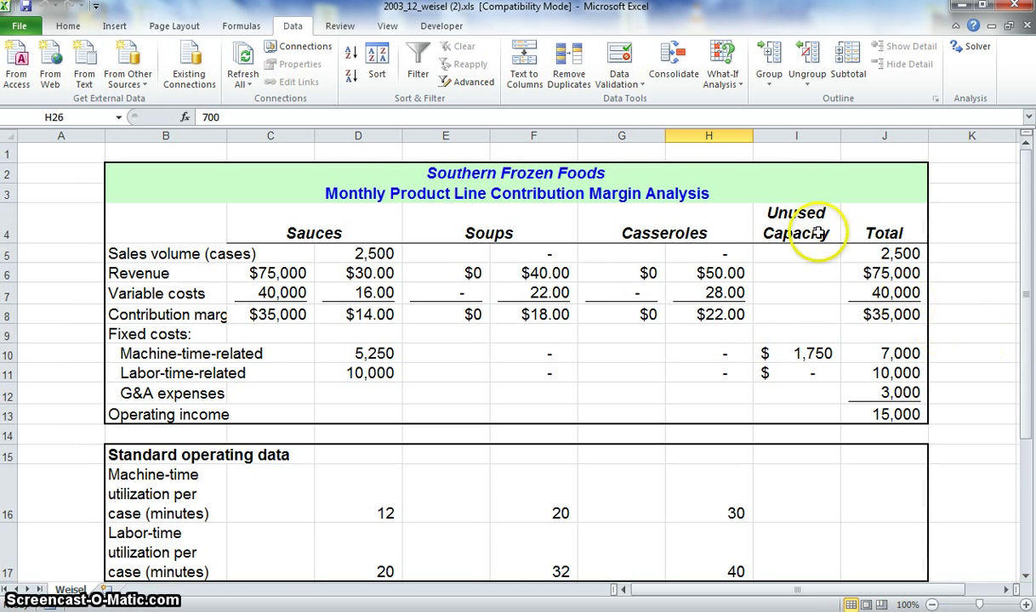
# Reopen Solver and start a new constraint on the Sauces volume cell $D$5
pyautogui.click(977, 49)
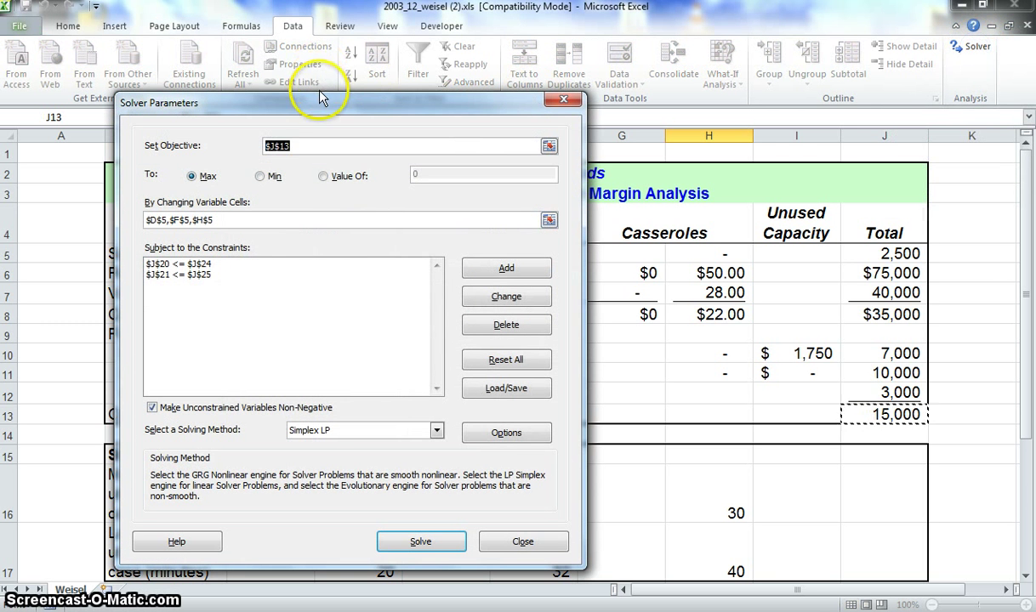
pyautogui.moveTo(371, 101); pyautogui.dragTo(607, 117)
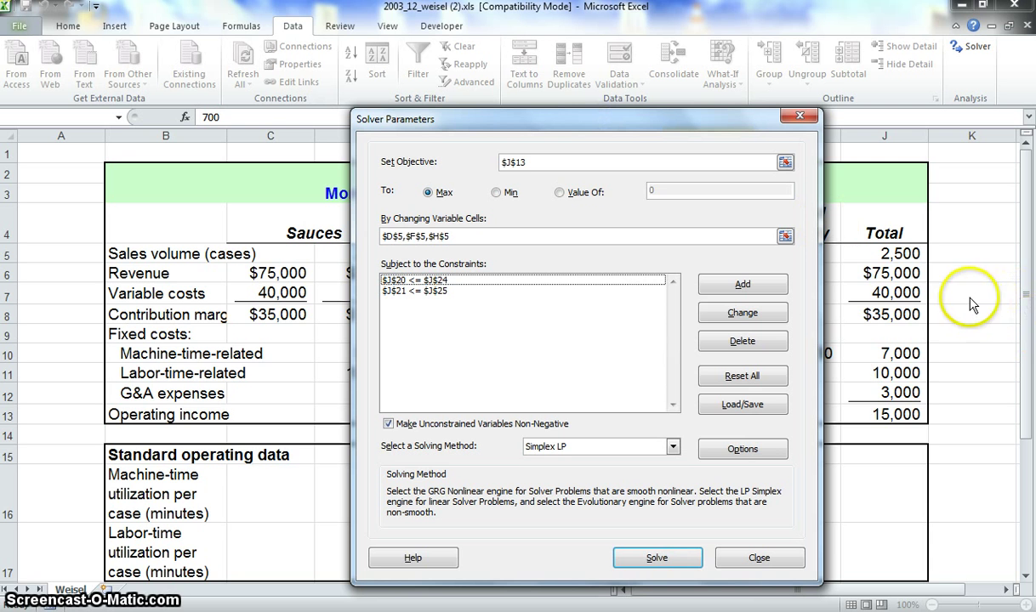
pyautogui.moveTo(566, 123); pyautogui.dragTo(616, 121)
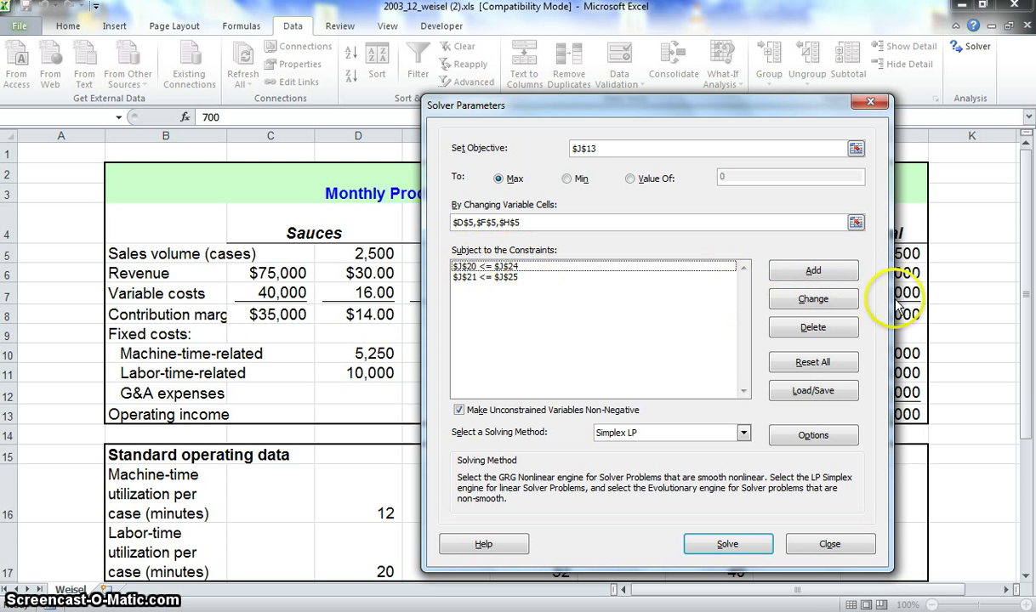
pyautogui.click(800, 269)
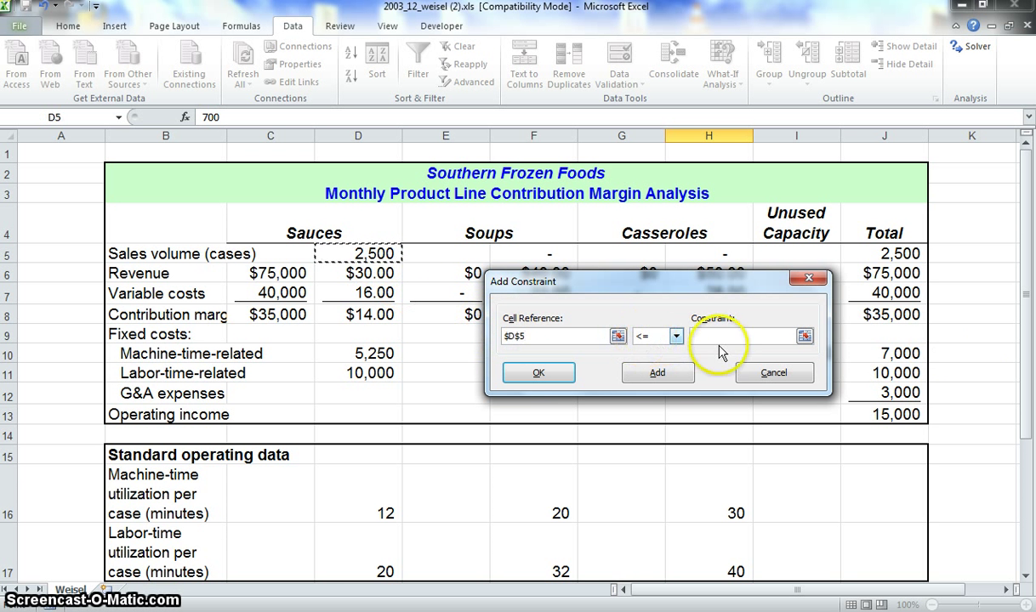
# Add $D$5 <= $D$26 and $F$5 <= $F$26, then enter $H$5 <= $H$26 for Casseroles
pyautogui.moveTo(1026, 322); pyautogui.dragTo(1026, 331)
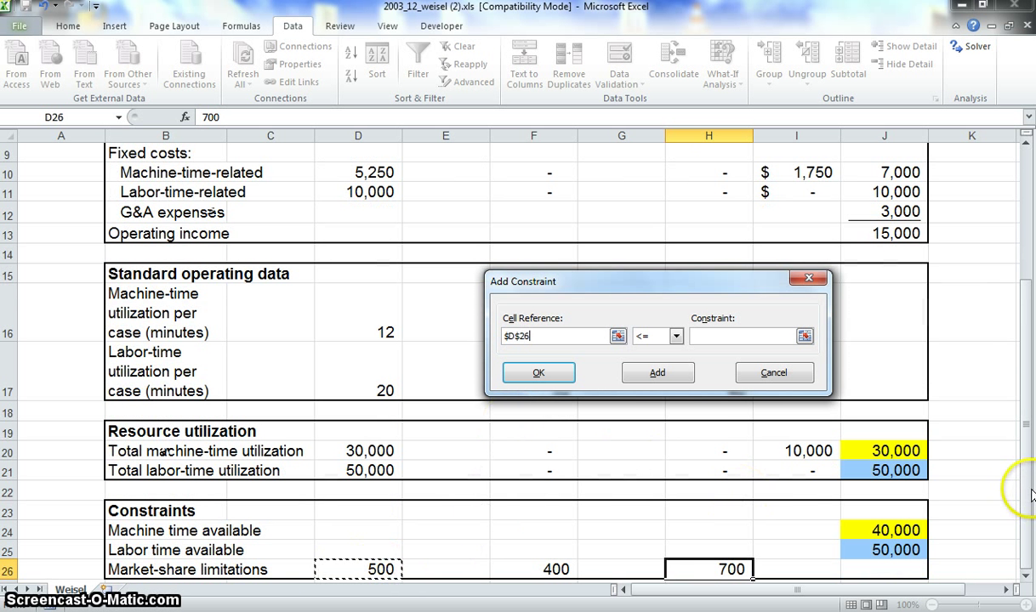
pyautogui.moveTo(1017, 486); pyautogui.dragTo(1029, 308)
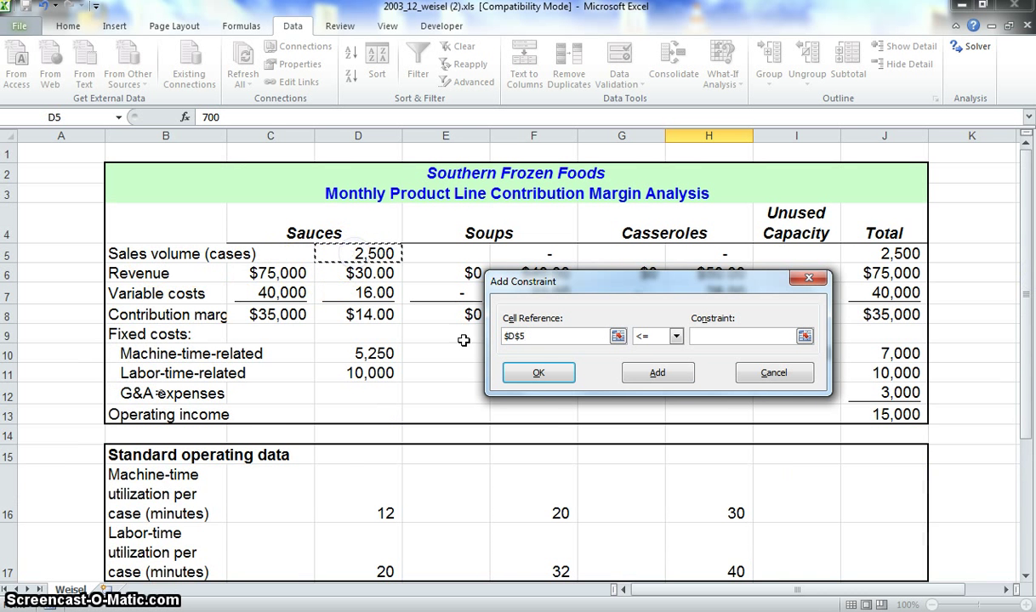
pyautogui.moveTo(1029, 264); pyautogui.dragTo(1026, 354)
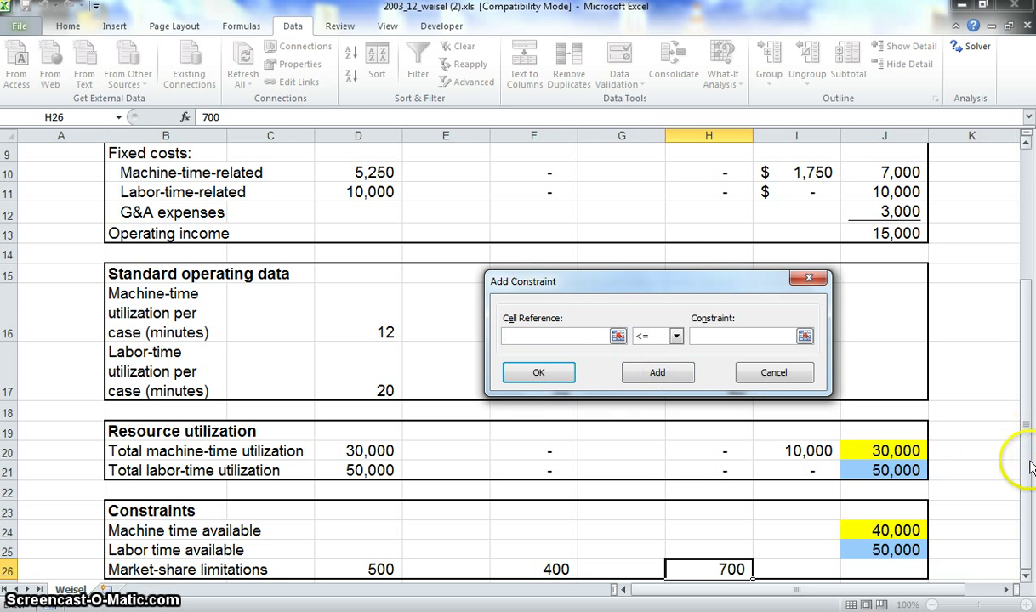
pyautogui.moveTo(1029, 412); pyautogui.dragTo(1031, 362)
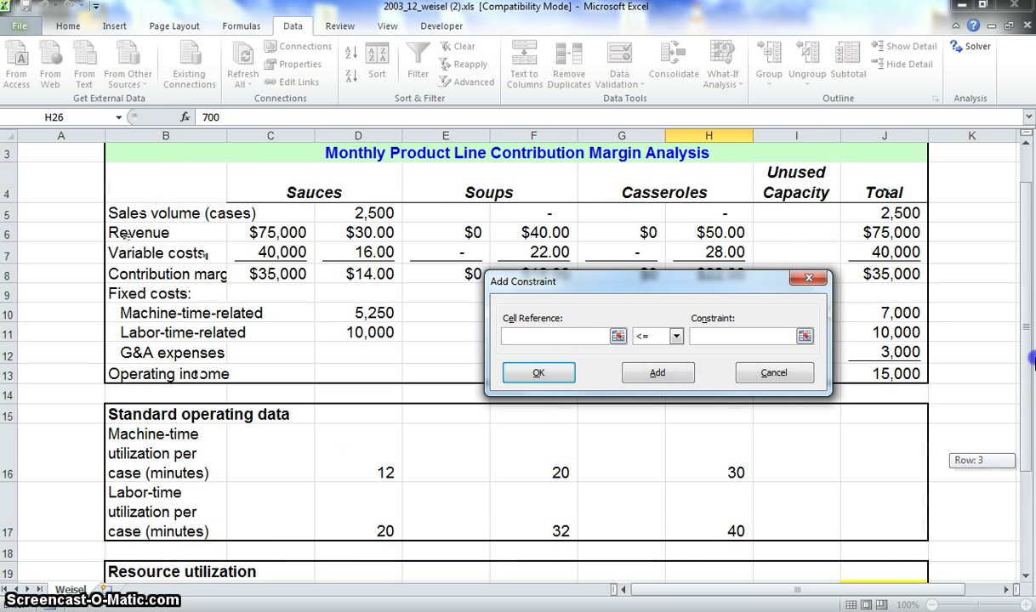
pyautogui.click(532, 213)
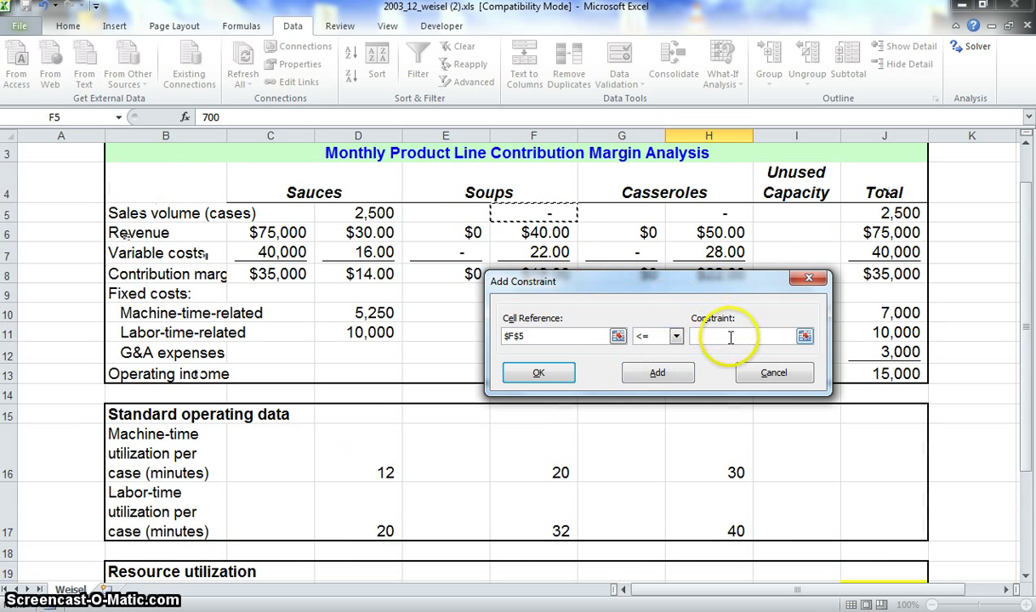
pyautogui.click(699, 338)
pyautogui.moveTo(1016, 281); pyautogui.dragTo(987, 412)
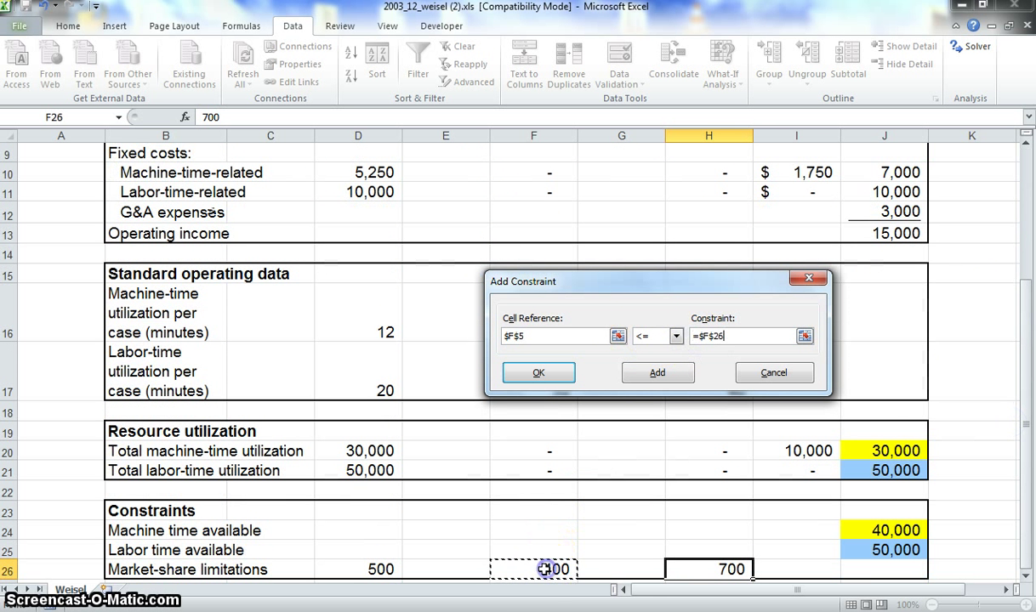
pyautogui.click(657, 373)
pyautogui.moveTo(1031, 484); pyautogui.dragTo(1020, 402)
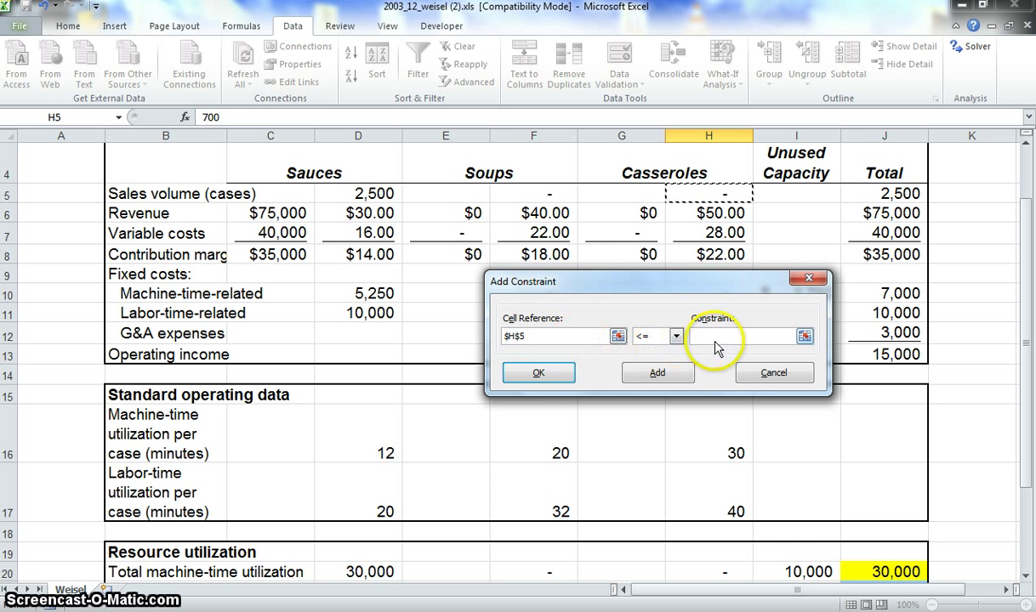
pyautogui.moveTo(1027, 353); pyautogui.dragTo(1009, 395)
pyautogui.click(712, 569)
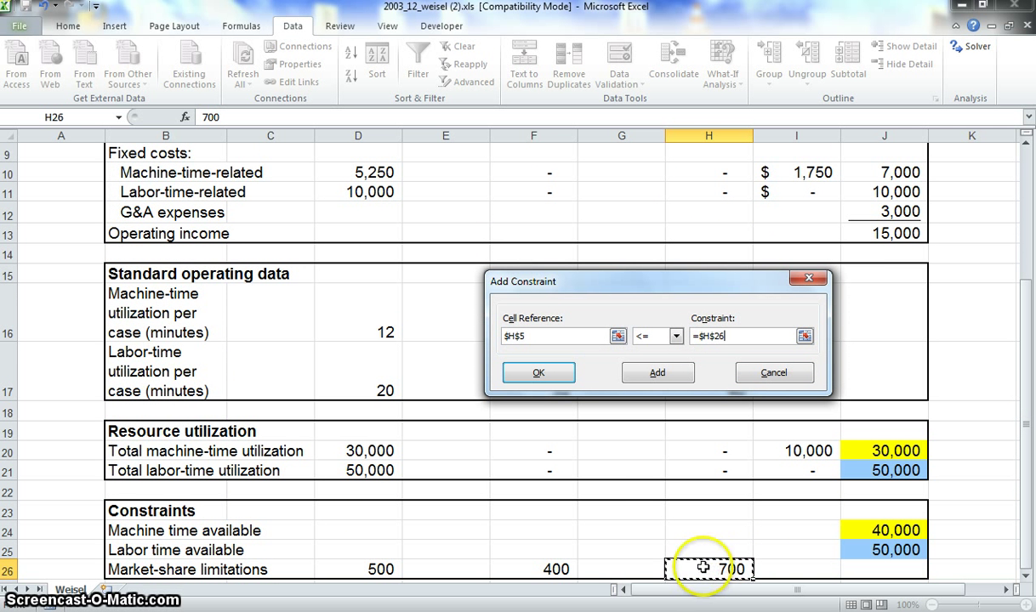
# Confirm the Casseroles constraint and re-solve, bringing operating income to 9,160
pyautogui.click(537, 374)
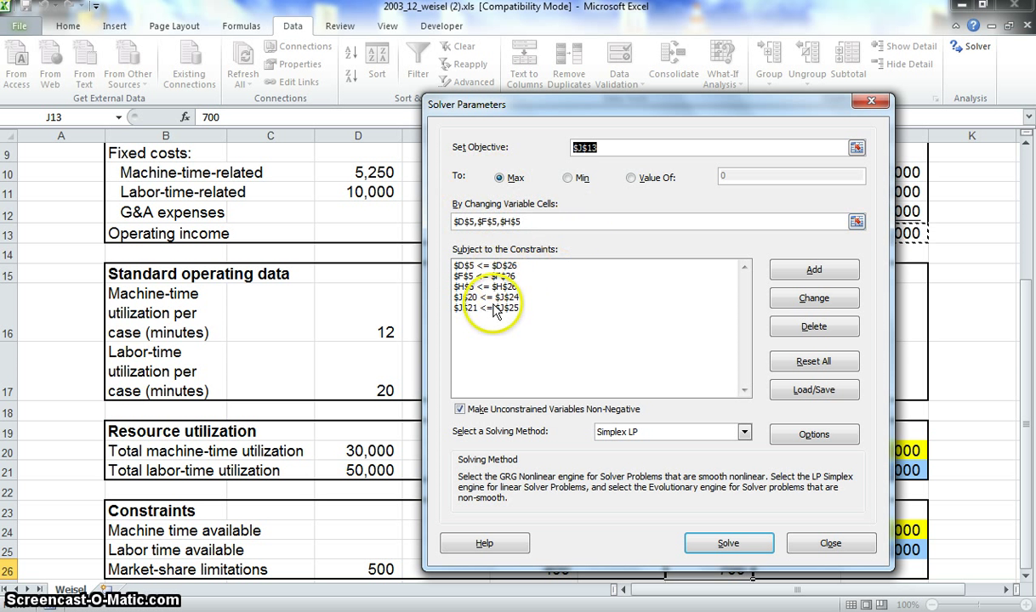
pyautogui.moveTo(625, 105); pyautogui.dragTo(383, 47)
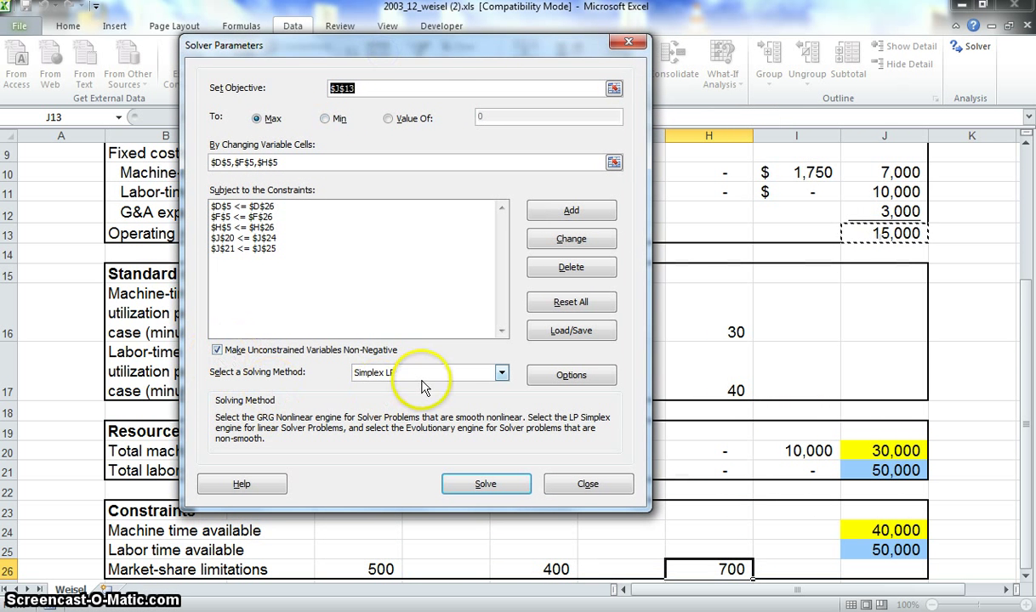
pyautogui.click(485, 485)
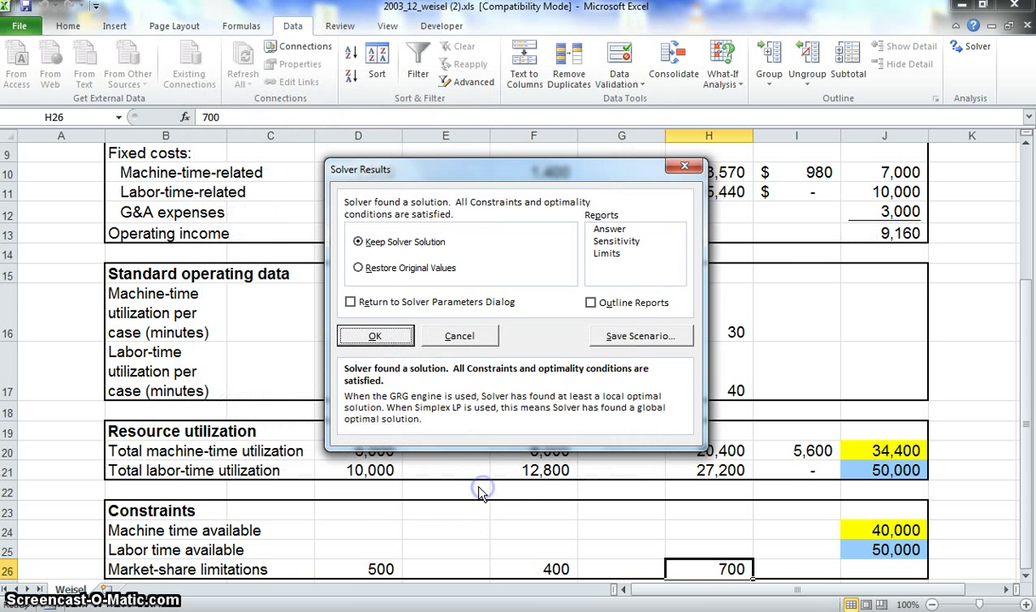
# Keep Solver's solution and check the volumes 500, 400 and 680 and operating income of 9,160
pyautogui.click(374, 337)
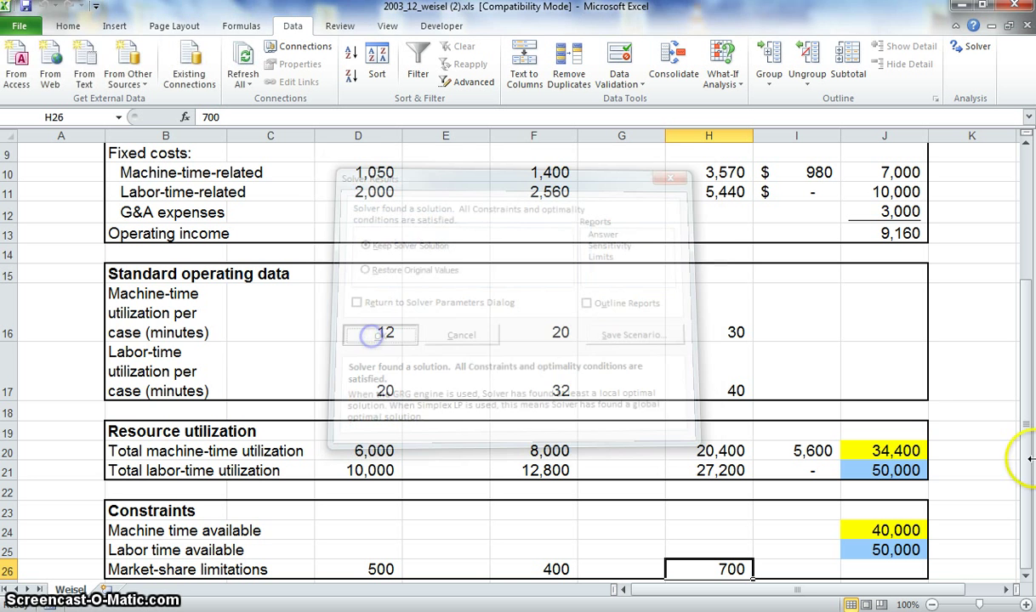
pyautogui.moveTo(1027, 451); pyautogui.dragTo(1012, 368)
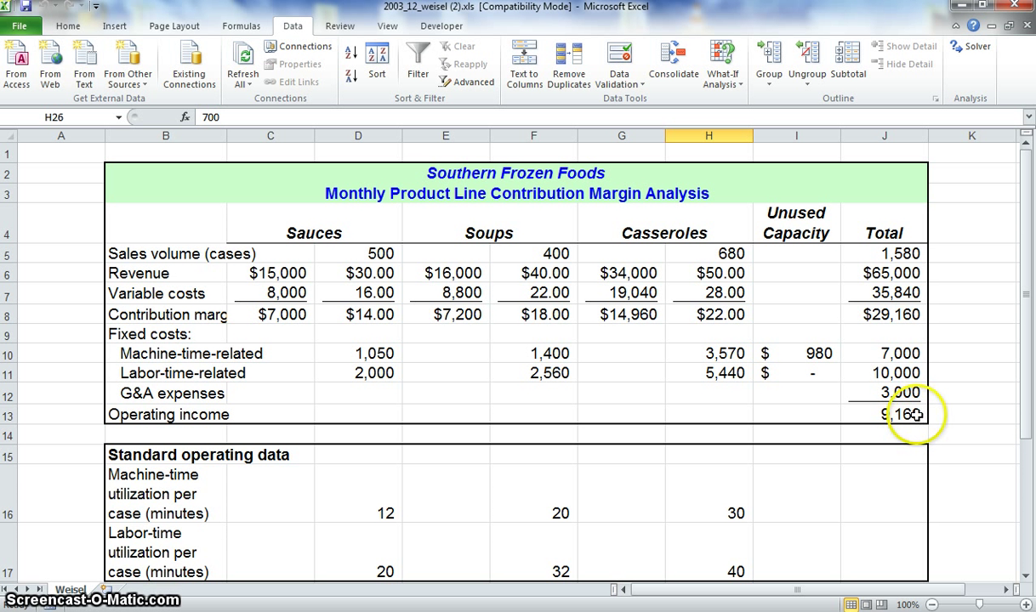
pyautogui.hotkey('alt', 'p')
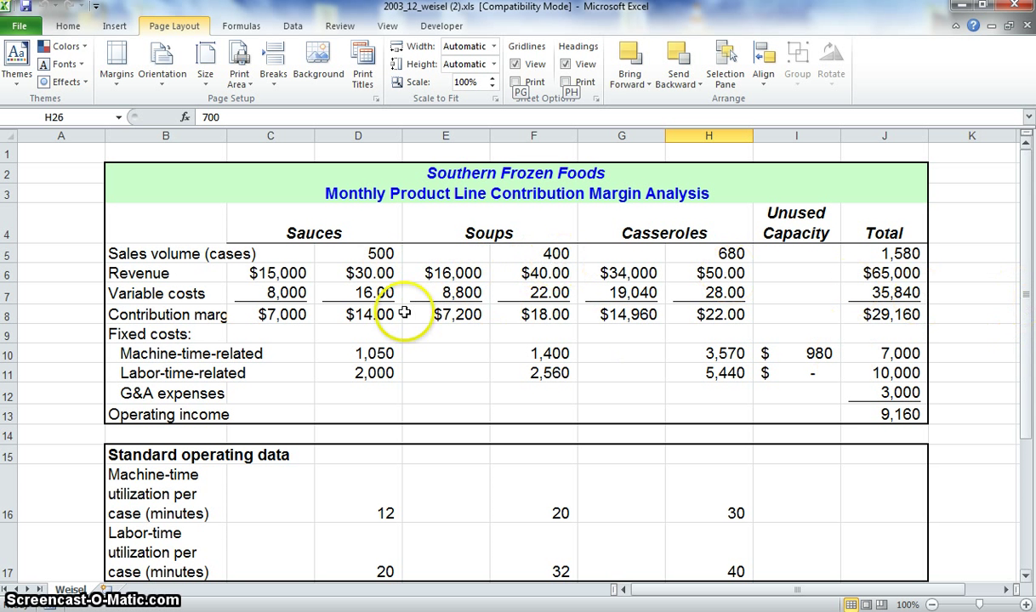
pyautogui.moveTo(1021, 281); pyautogui.dragTo(1019, 325)
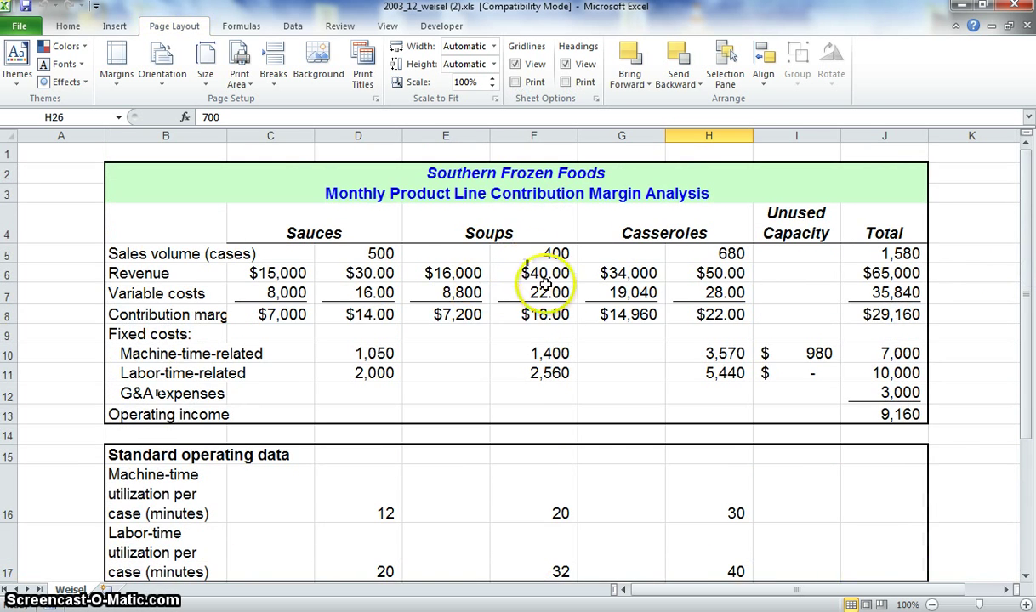
pyautogui.scroll(-1, 538, 416)
pyautogui.scroll(-3, 539, 416)
pyautogui.scroll(4, 589, 423)
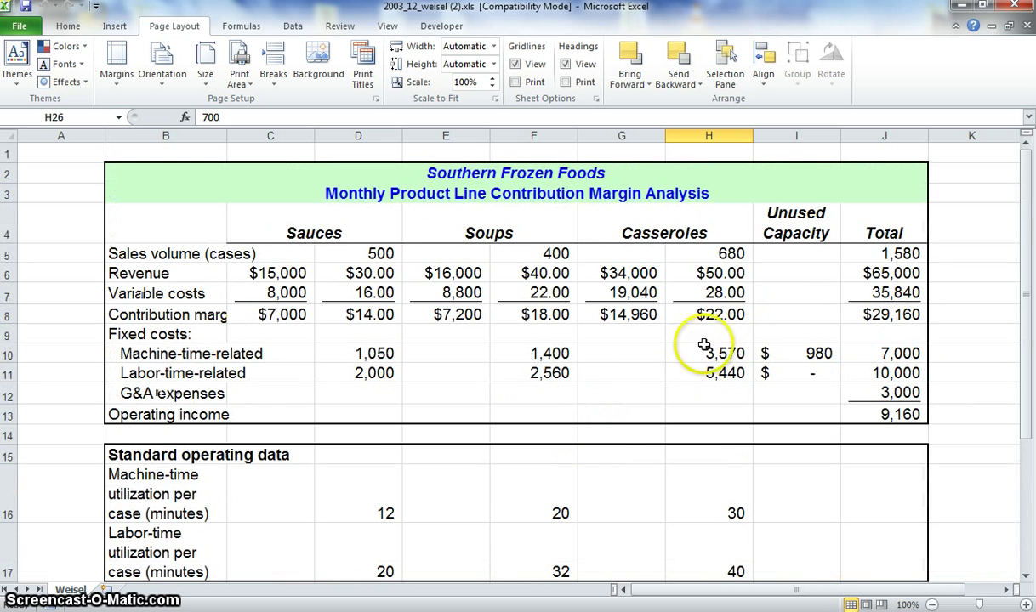
pyautogui.click(726, 253)
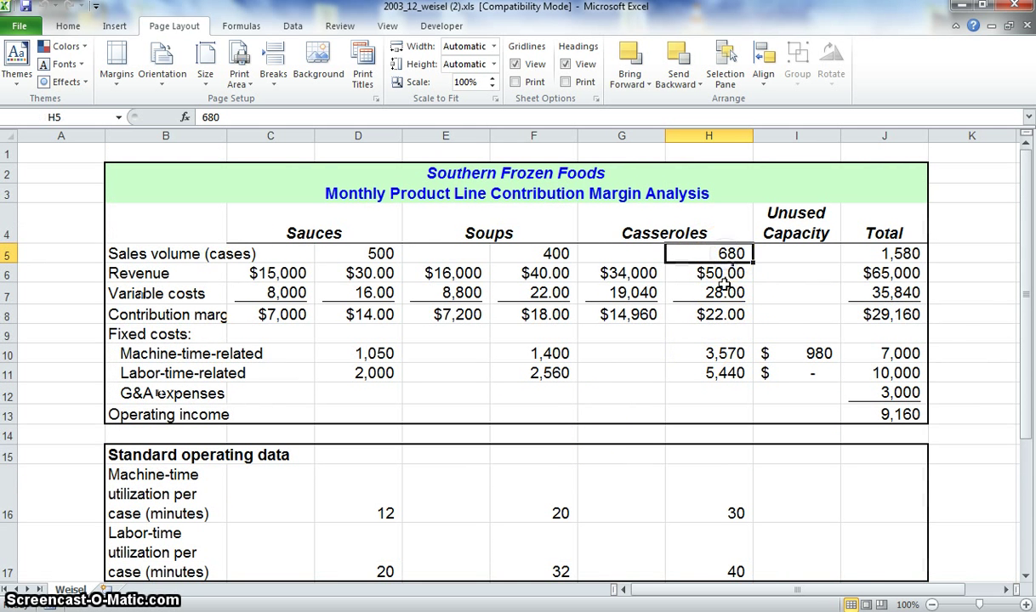
pyautogui.scroll(-3, 709, 340)
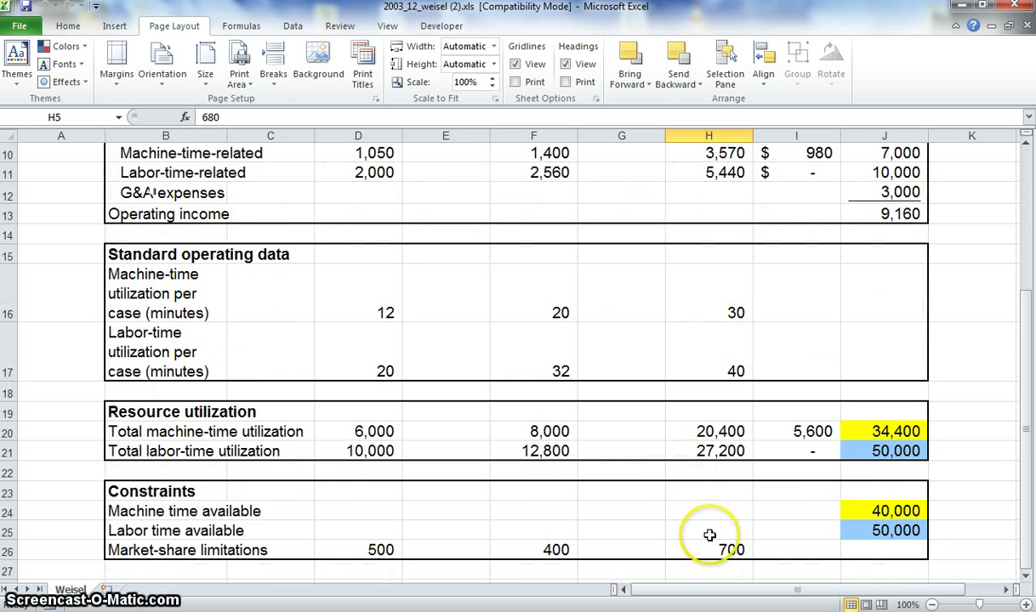
pyautogui.scroll(3, 715, 548)
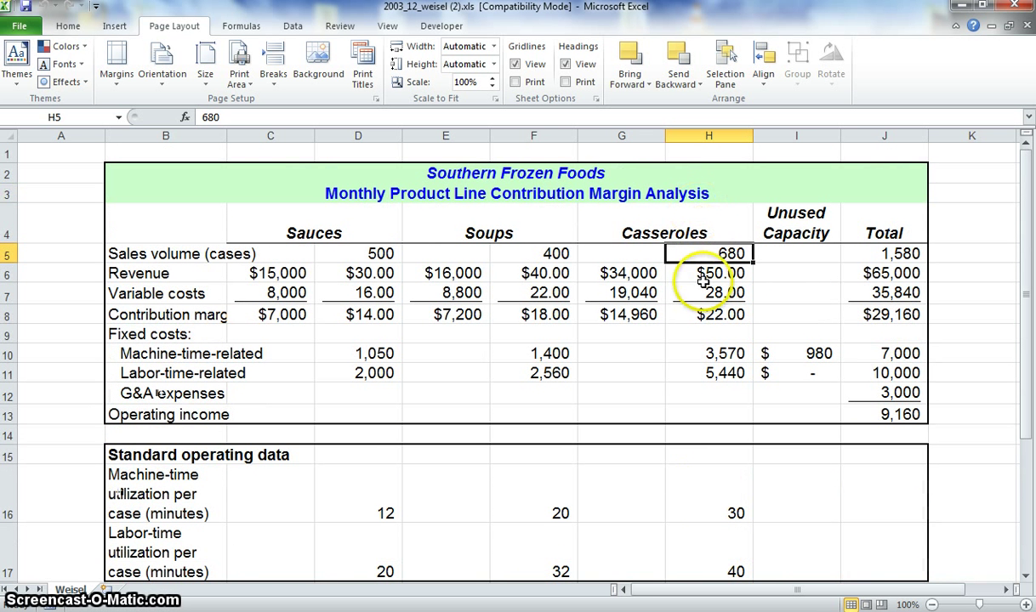